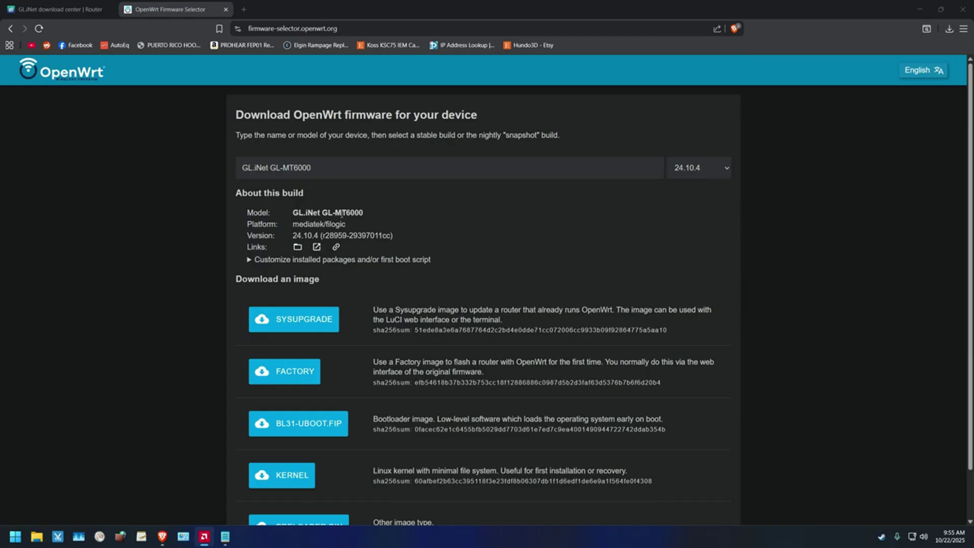
# Open the router's admin page at 192.168.1.1 in a new tab and log in as root with the account password
pyautogui.click(246, 11)
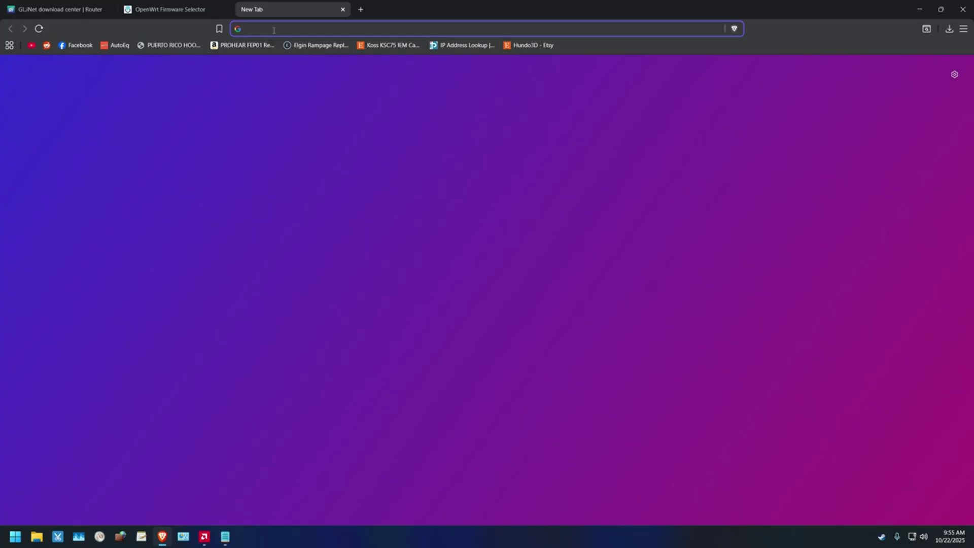
pyautogui.write('192.168.1.1')
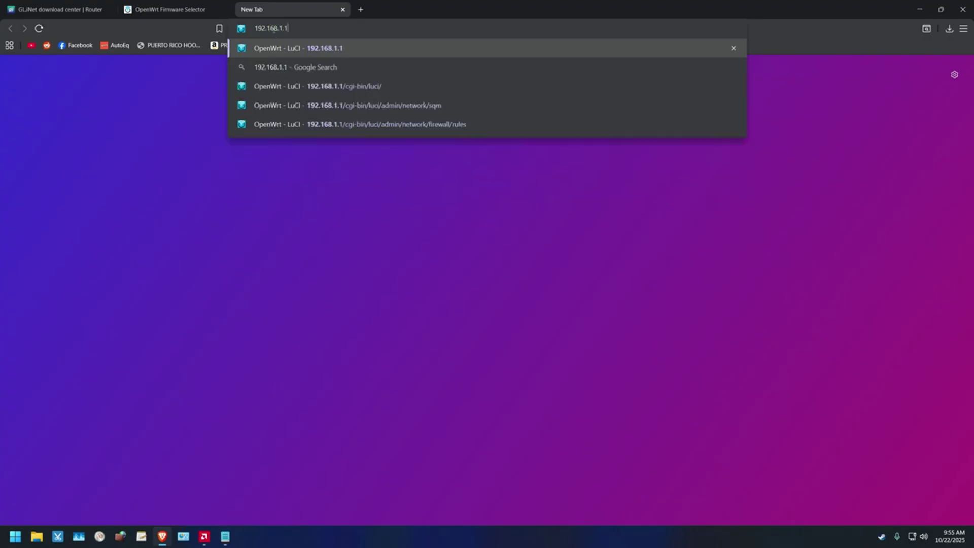
pyautogui.press('Return')
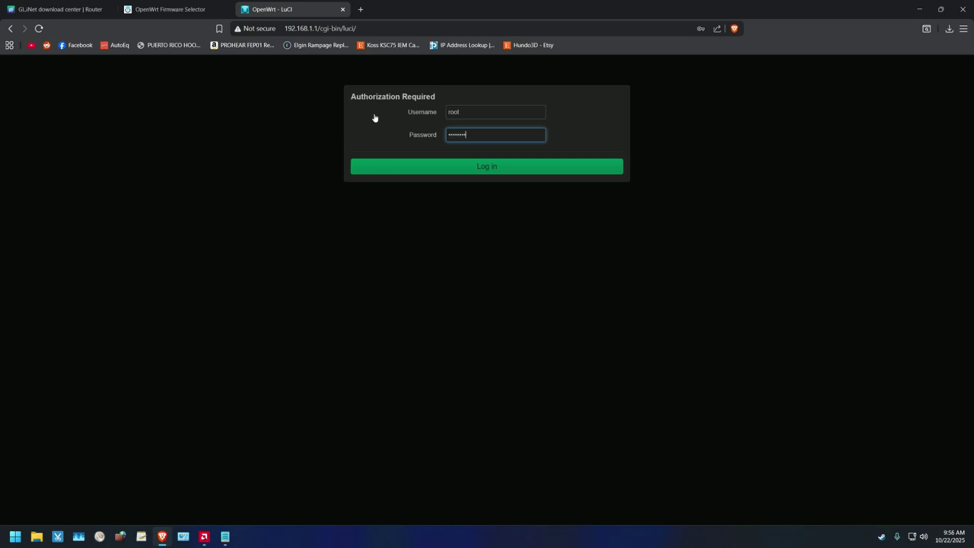
pyautogui.press('Return')
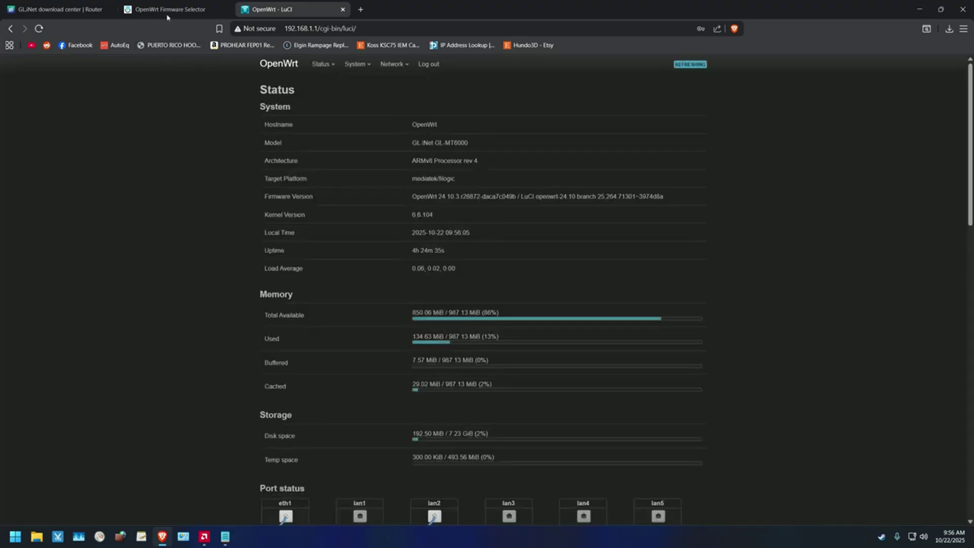
# In the GL.iNet download center, select the GL-MT6000 Flint 2 and show its stable firmware downloads
pyautogui.click(67, 10)
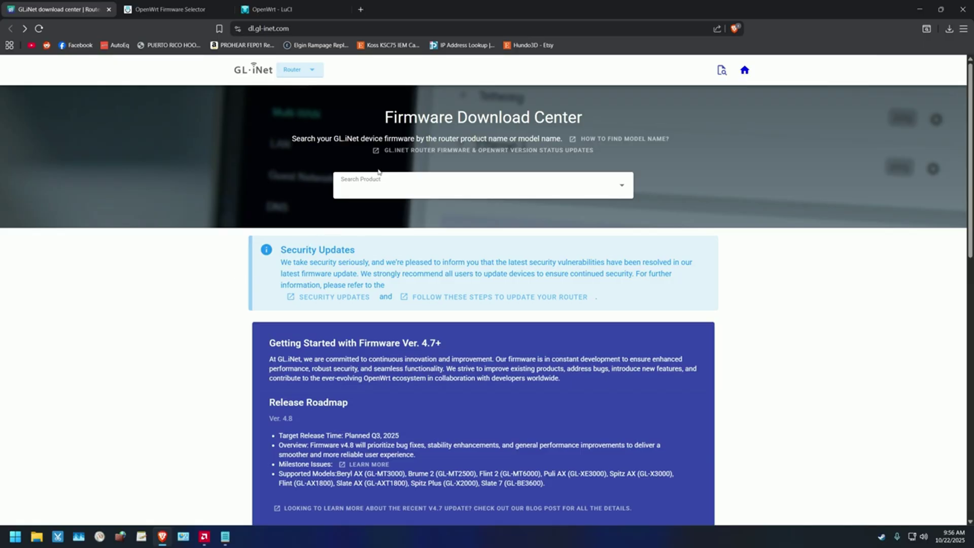
pyautogui.click(370, 182)
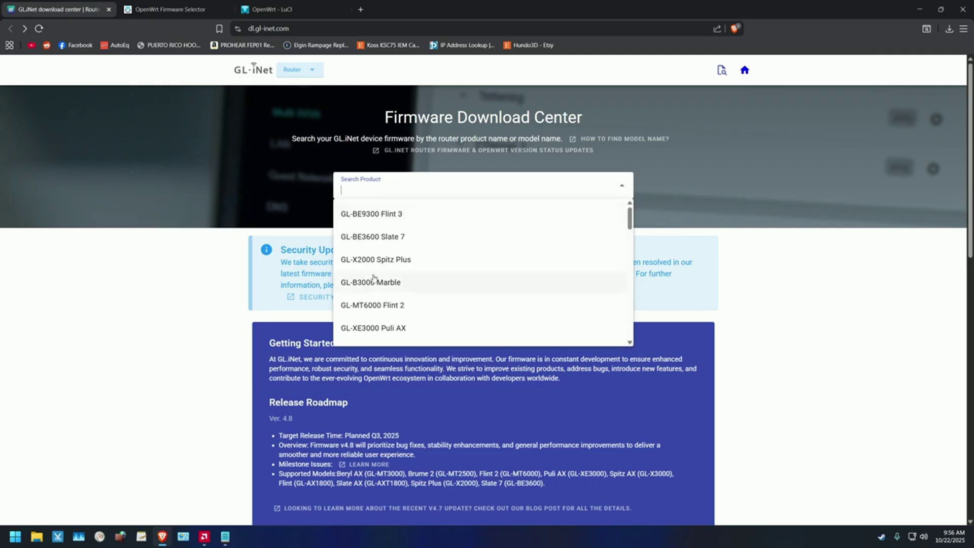
pyautogui.click(369, 307)
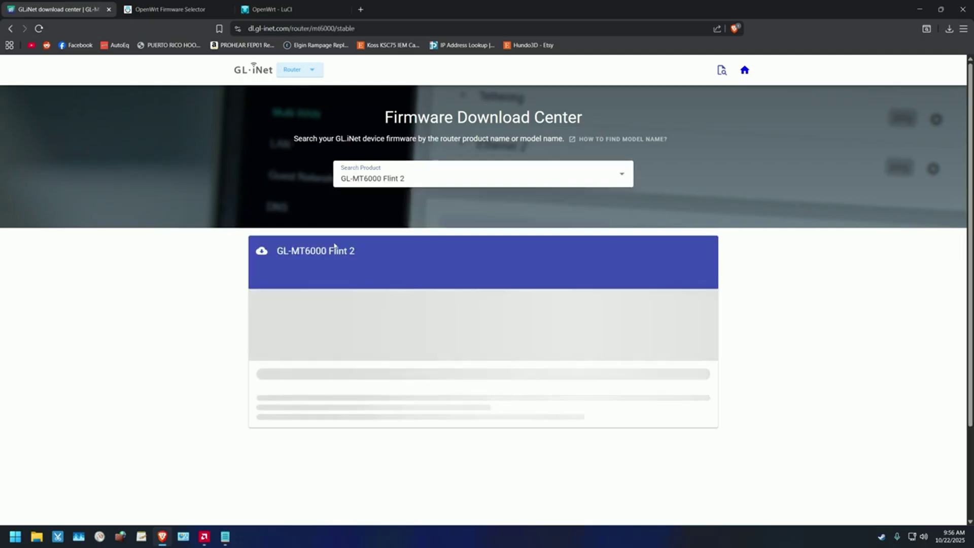
pyautogui.scroll(-2, 268, 311)
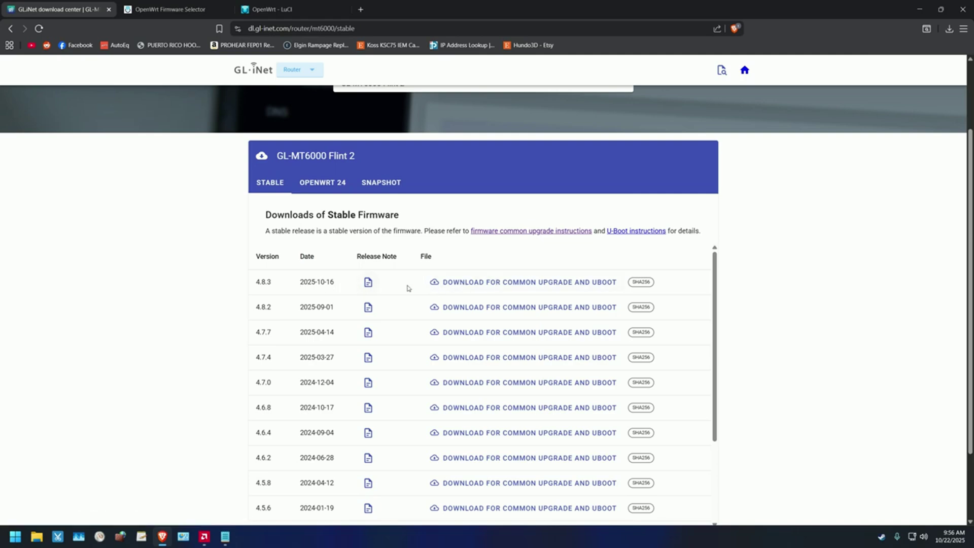
# Uncover the desktop behind the browser, move the openwrt-mt6000-4.7.7 firmware file to a free spot, and maximize the browser again
pyautogui.click(941, 9)
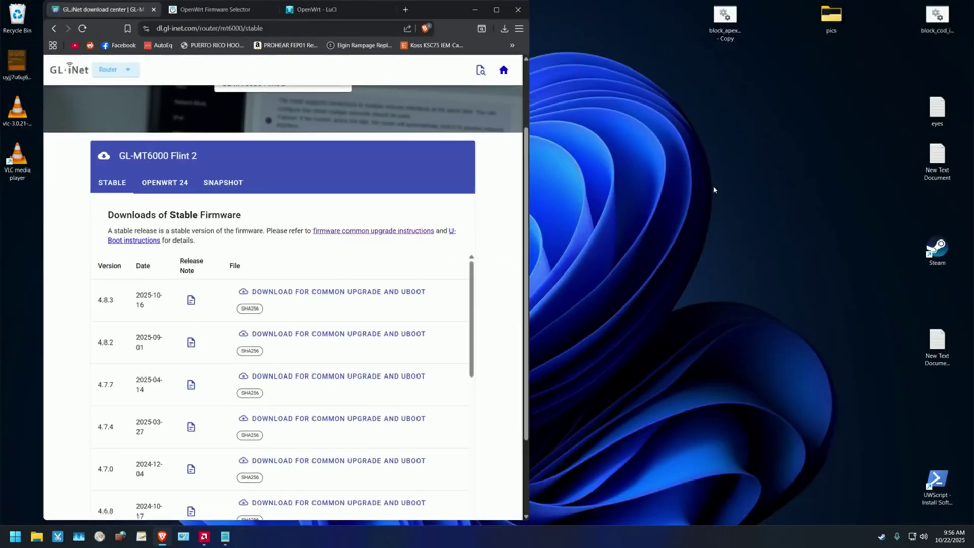
pyautogui.moveTo(440, 11); pyautogui.dragTo(385, 113)
pyautogui.moveTo(480, 66); pyautogui.dragTo(674, 140)
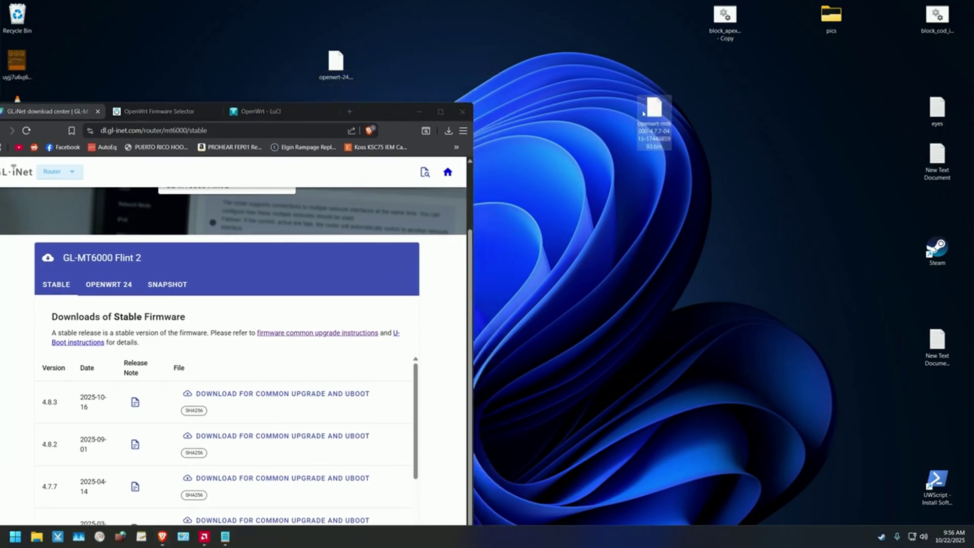
pyautogui.moveTo(373, 116); pyautogui.dragTo(578, 2)
# Return to the OpenWrt LuCI page and open its Backup / Flash Firmware page
pyautogui.click(292, 11)
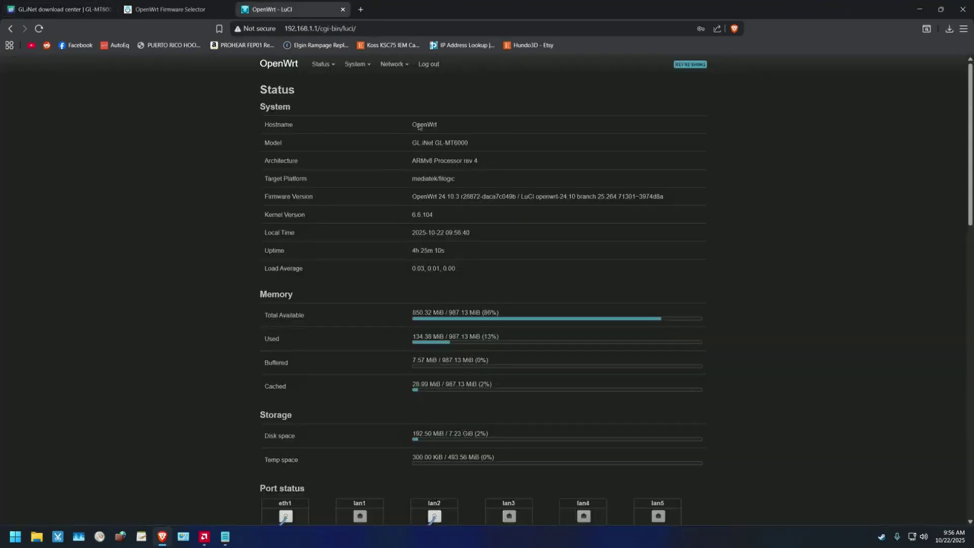
pyautogui.moveTo(354, 67)
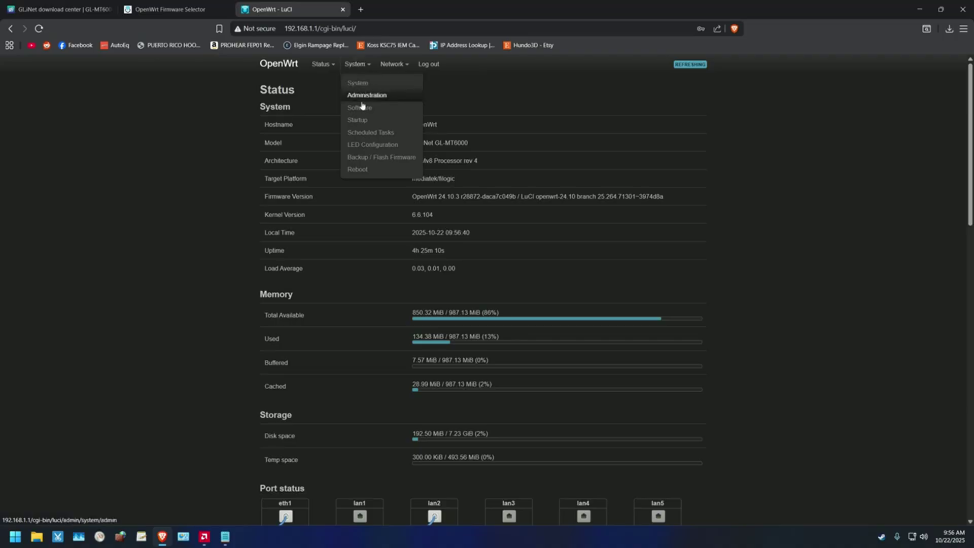
pyautogui.click(372, 159)
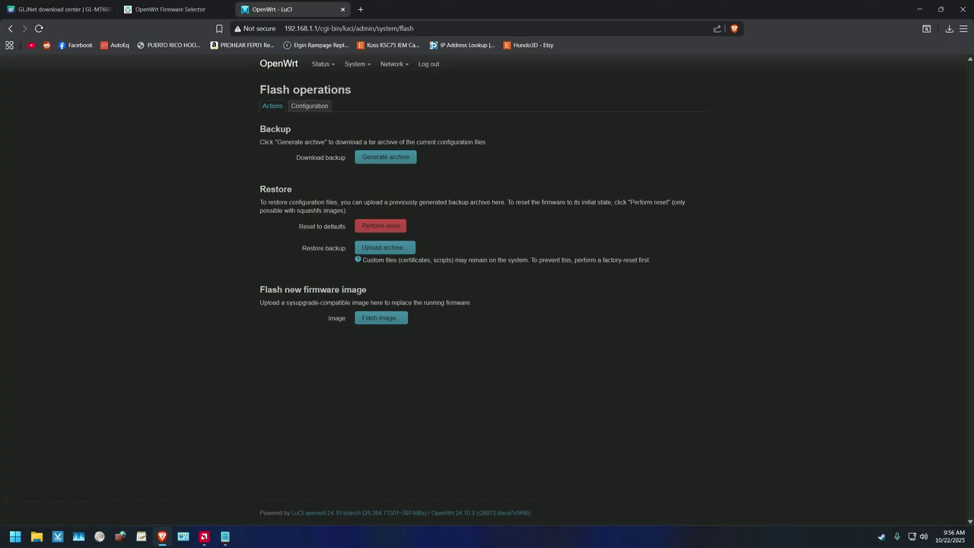
# Upload openwrt-mt6000-4.7.7-0415-1744685993.bin from the Desktop as the flash image and start flashing it without keeping the current settings
pyautogui.click(379, 318)
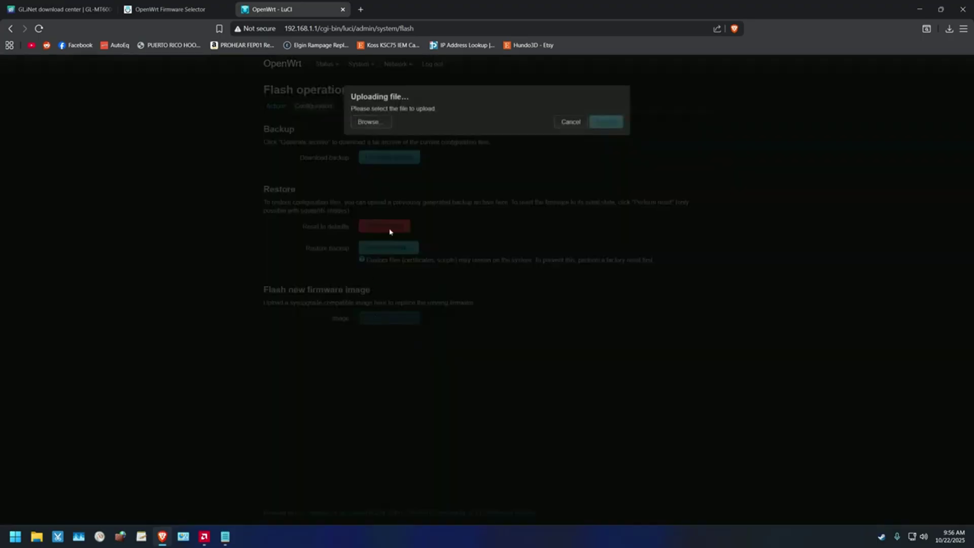
pyautogui.click(381, 125)
pyautogui.click(44, 66)
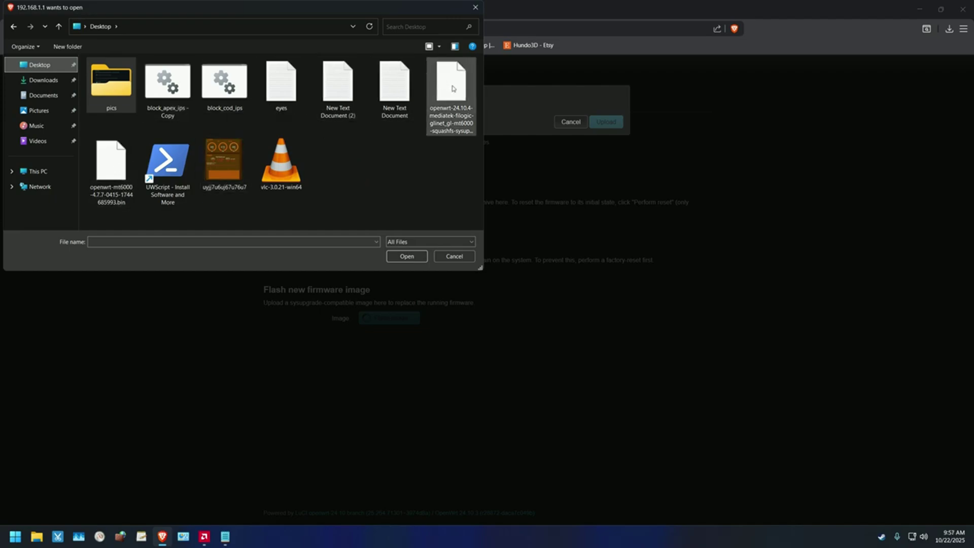
pyautogui.doubleClick(111, 175)
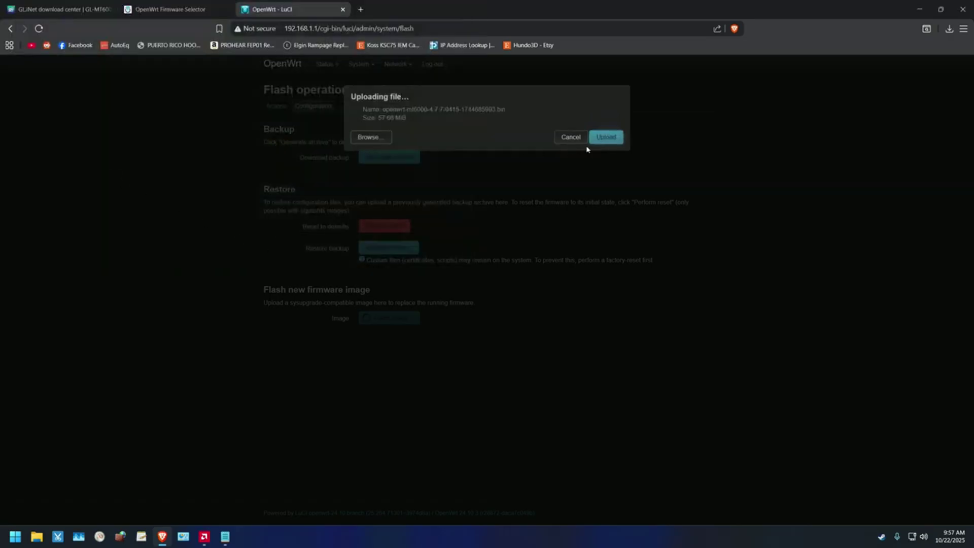
pyautogui.click(607, 138)
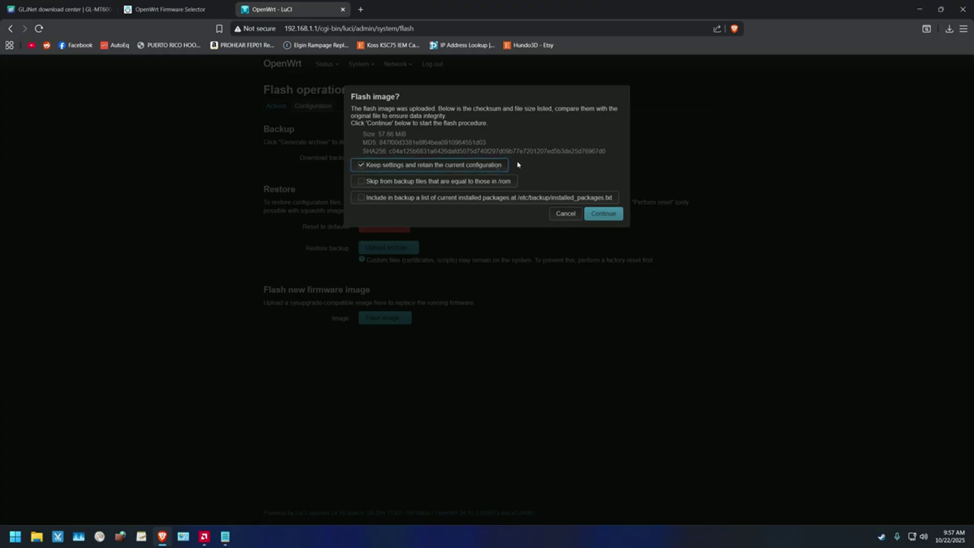
pyautogui.click(361, 165)
pyautogui.click(603, 214)
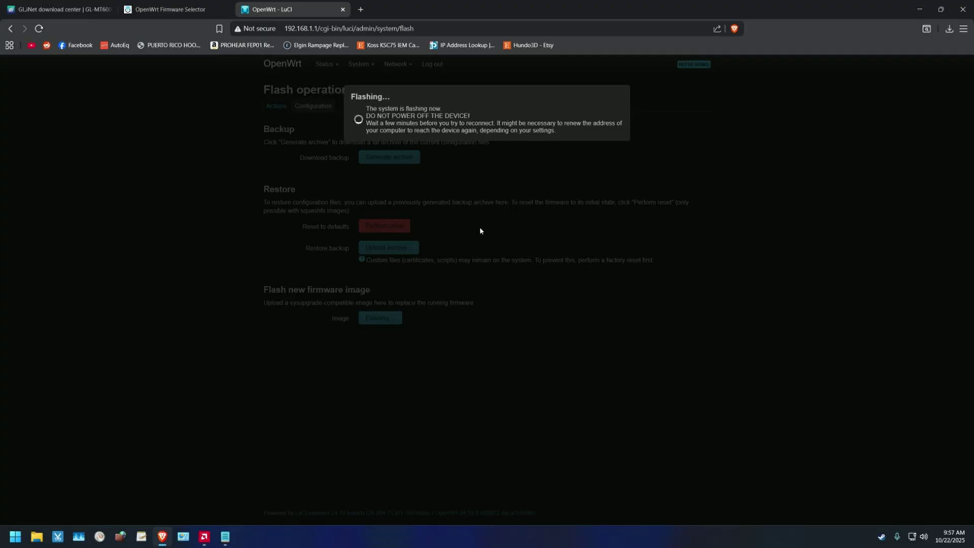
# Review the stable firmware versions and dates listed for the GL-MT6000 Flint 2, and return to the router's flashing page
pyautogui.click(55, 9)
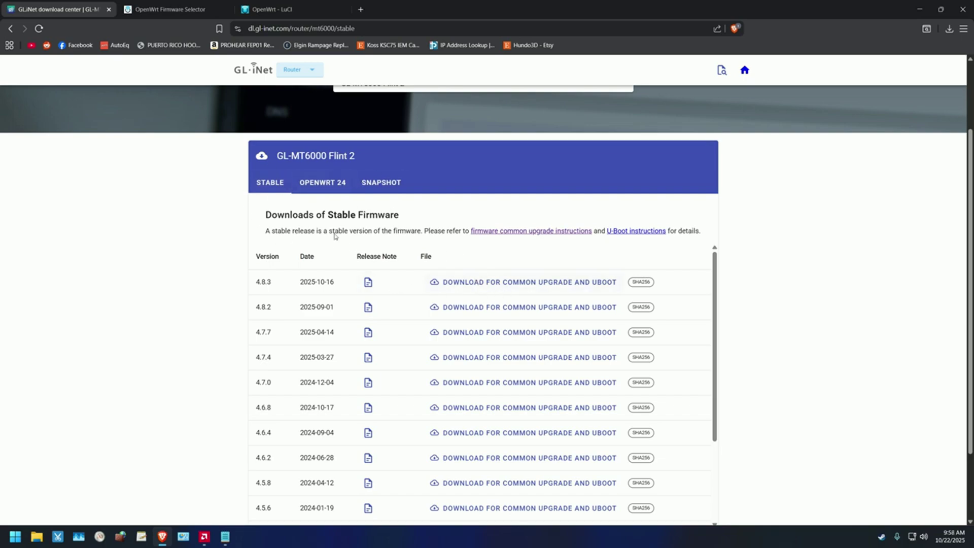
pyautogui.scroll(2, 270, 183)
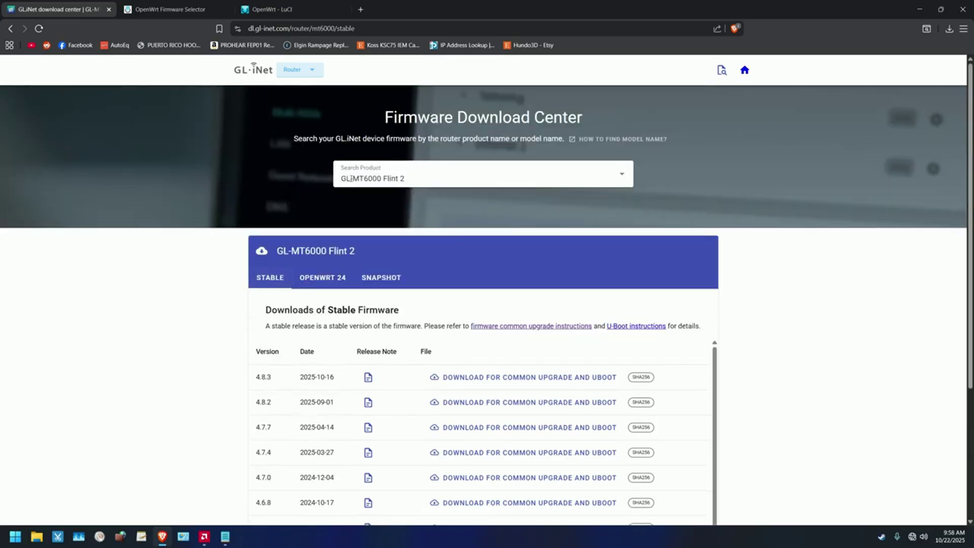
pyautogui.scroll(-2, 300, 264)
pyautogui.scroll(2, 315, 277)
pyautogui.scroll(-1, 318, 278)
pyautogui.scroll(-1, 317, 277)
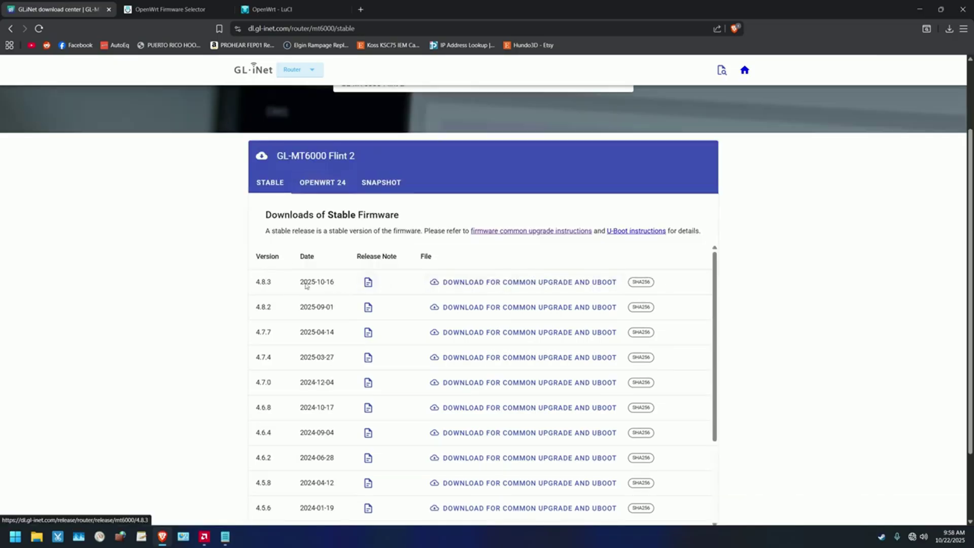
pyautogui.click(279, 12)
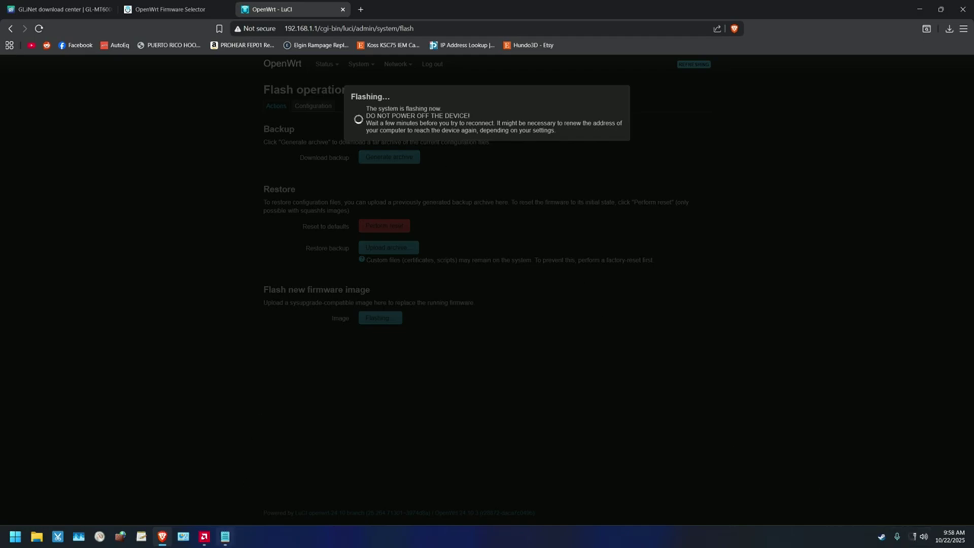
# Copy the address 192.168.8.1 from the text document in Notepad and minimize the document
pyautogui.click(228, 536)
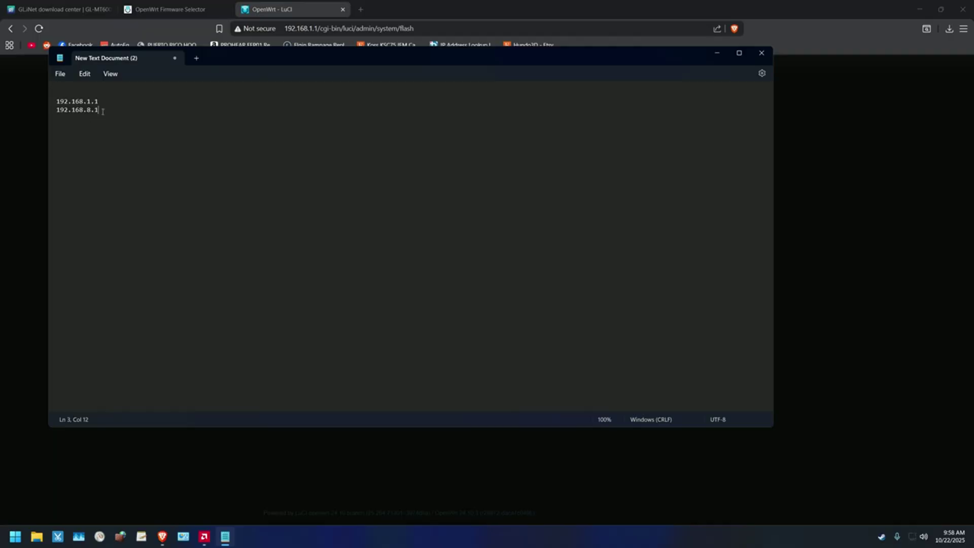
pyautogui.moveTo(103, 109); pyautogui.dragTo(56, 111)
pyautogui.rightClick(80, 110)
pyautogui.click(111, 153)
pyautogui.click(719, 54)
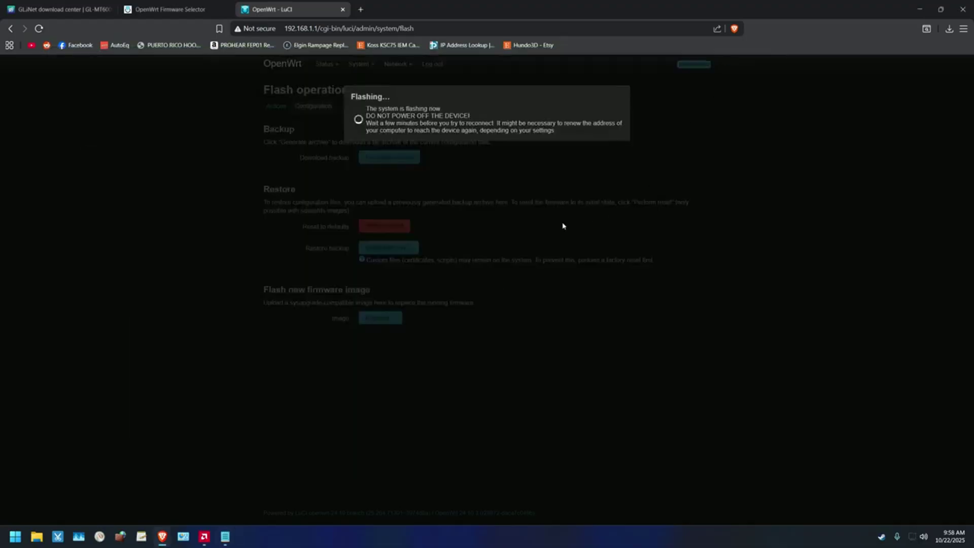
# Paste the copied address 192.168.8.1 into a new browser tab and load it
pyautogui.click(361, 9)
pyautogui.rightClick(349, 29)
pyautogui.click(380, 111)
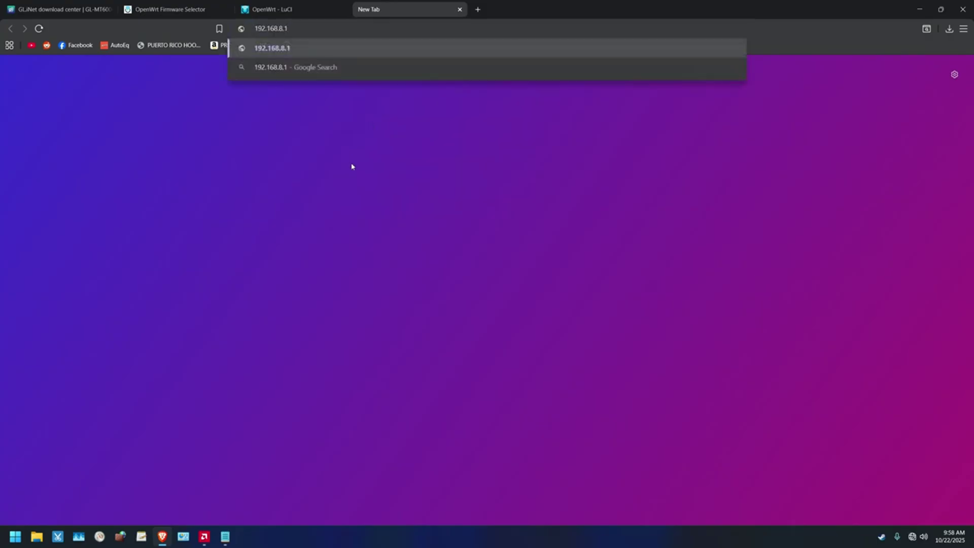
pyautogui.press('Return')
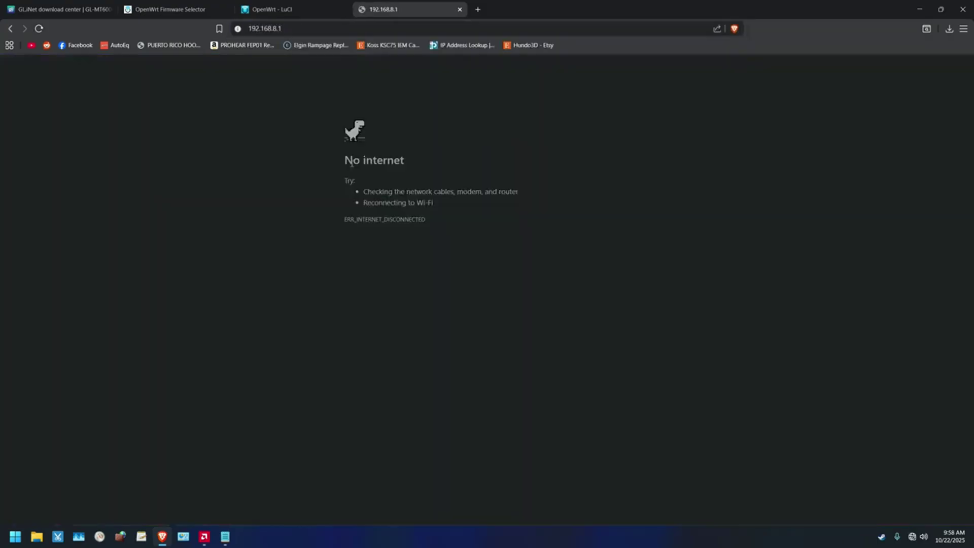
# Check the flashing progress and the 192.168.8.1 page, and briefly bring up Control Panel before minimizing it
pyautogui.click(308, 12)
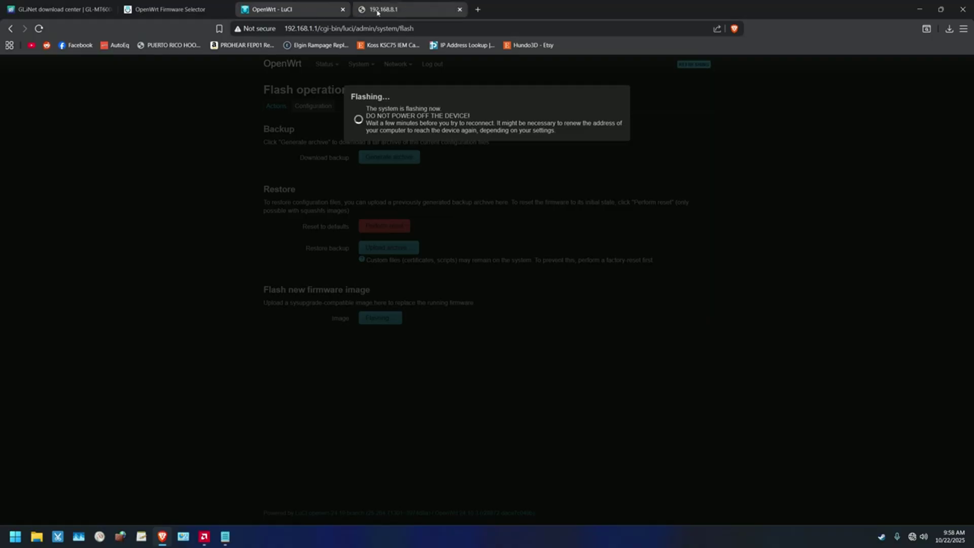
pyautogui.click(378, 12)
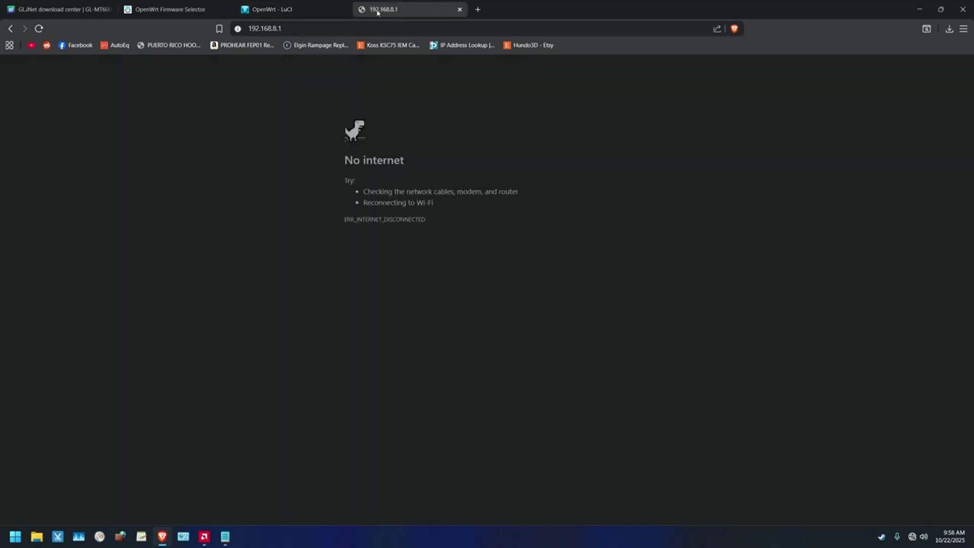
pyautogui.click(297, 9)
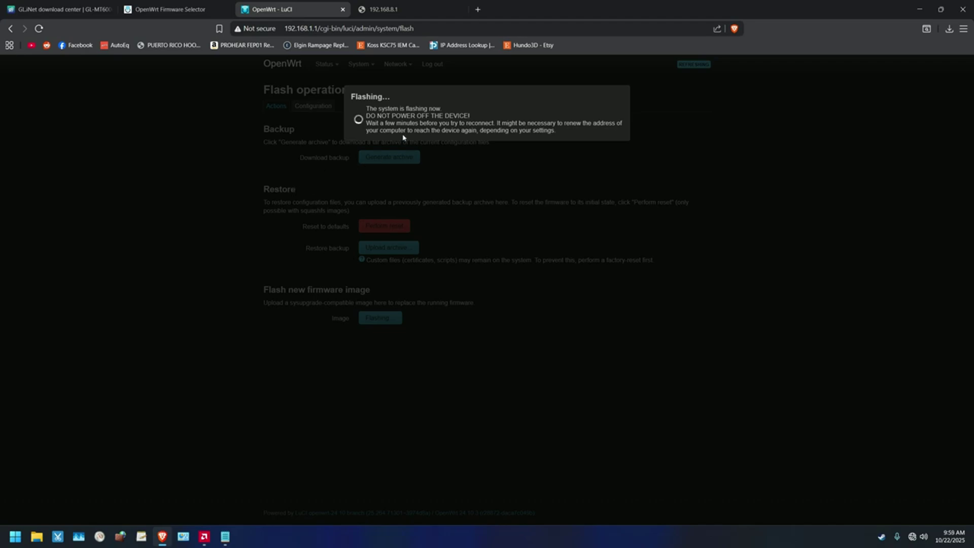
pyautogui.click(183, 537)
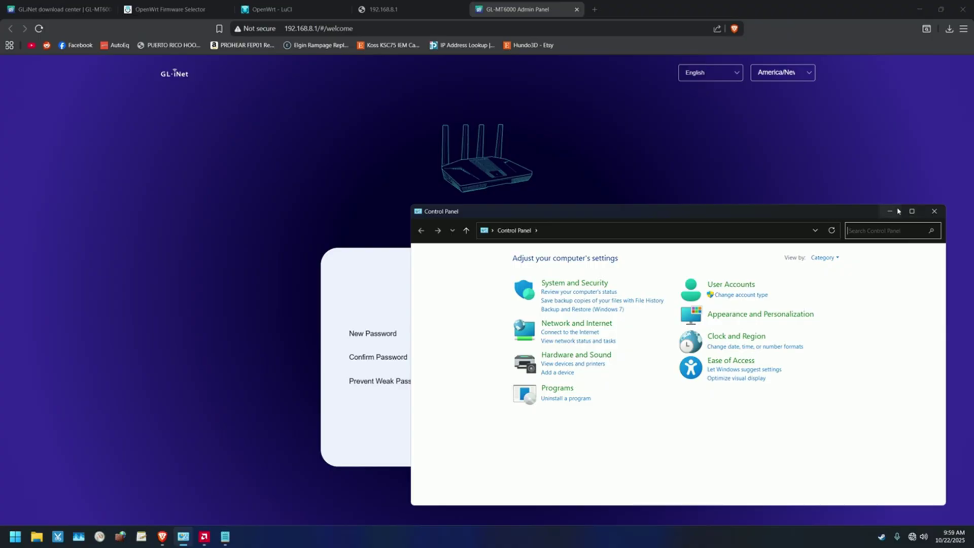
pyautogui.click(890, 212)
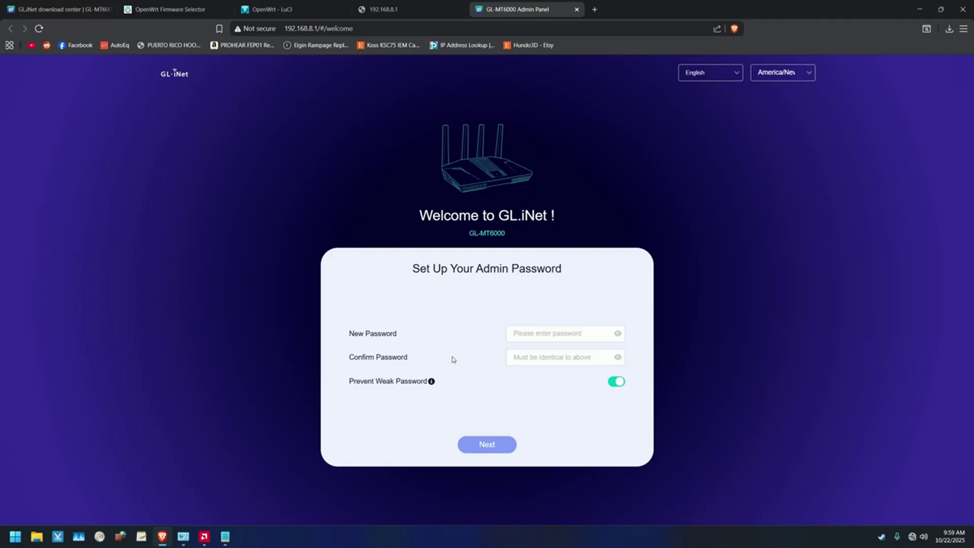
# Try a very short admin password in both the New Password and Confirm Password fields
pyautogui.click(539, 333)
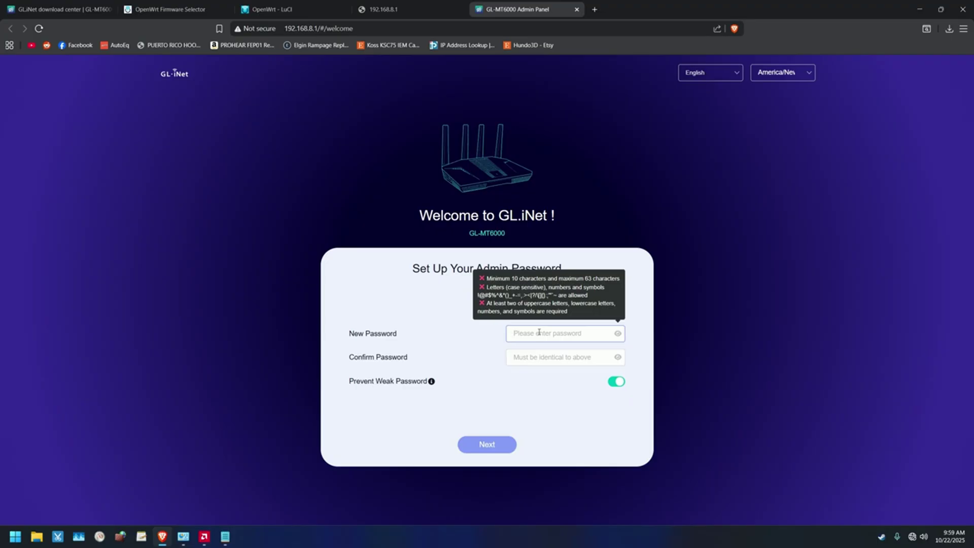
pyautogui.write('a')
pyautogui.click(527, 358)
pyautogui.write('a')
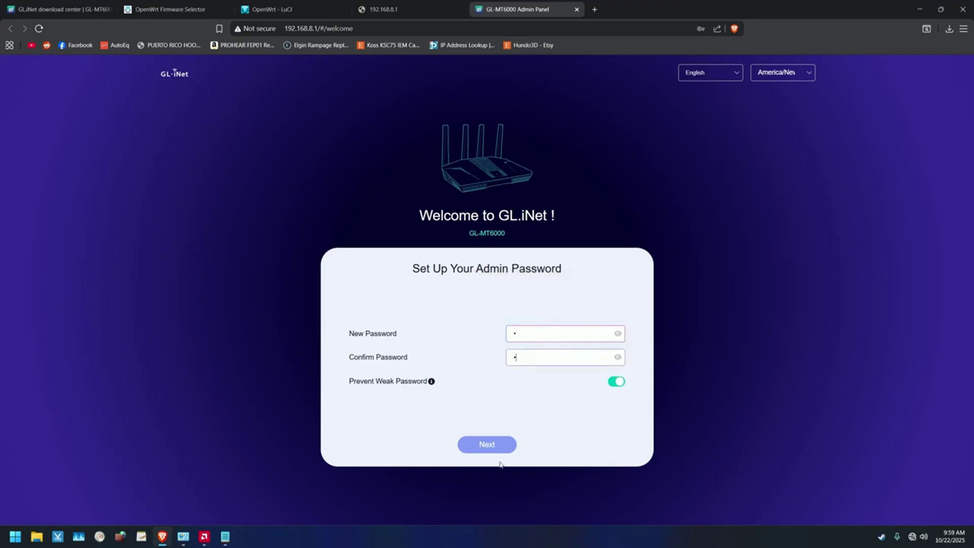
# Try a longer admin password in the New Password field and toggle its visibility to check it
pyautogui.moveTo(519, 335); pyautogui.dragTo(500, 334)
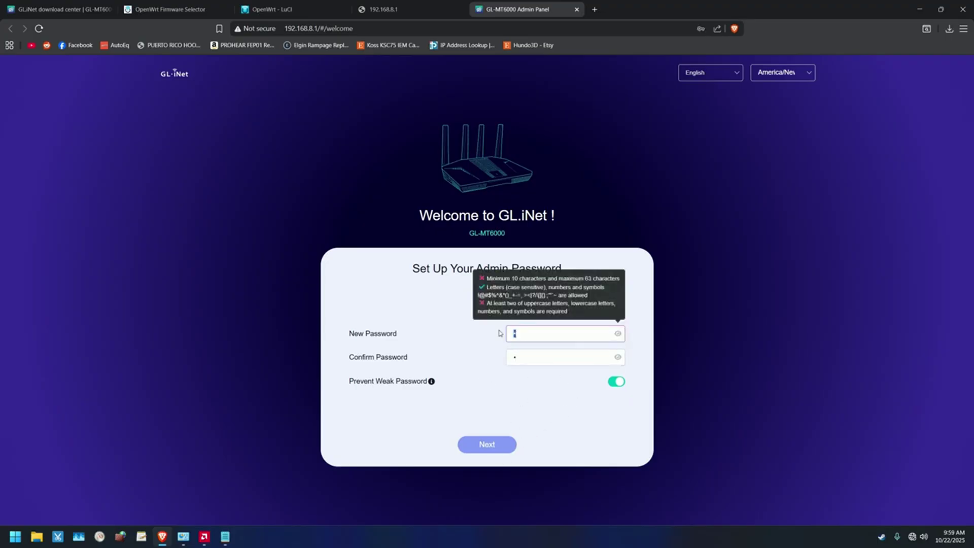
pyautogui.write('aaaaaaaaaa')
pyautogui.click(618, 333)
pyautogui.moveTo(561, 333); pyautogui.dragTo(497, 334)
pyautogui.click(618, 333)
# Enter the new admin password in both password fields, turn off Prevent Weak Password, and continue to the Wi-Fi setup
pyautogui.click(563, 333)
pyautogui.hotkey('ctrl', 'a')
pyautogui.press('BackSpace')
pyautogui.write('aaaaa')
pyautogui.click(525, 360)
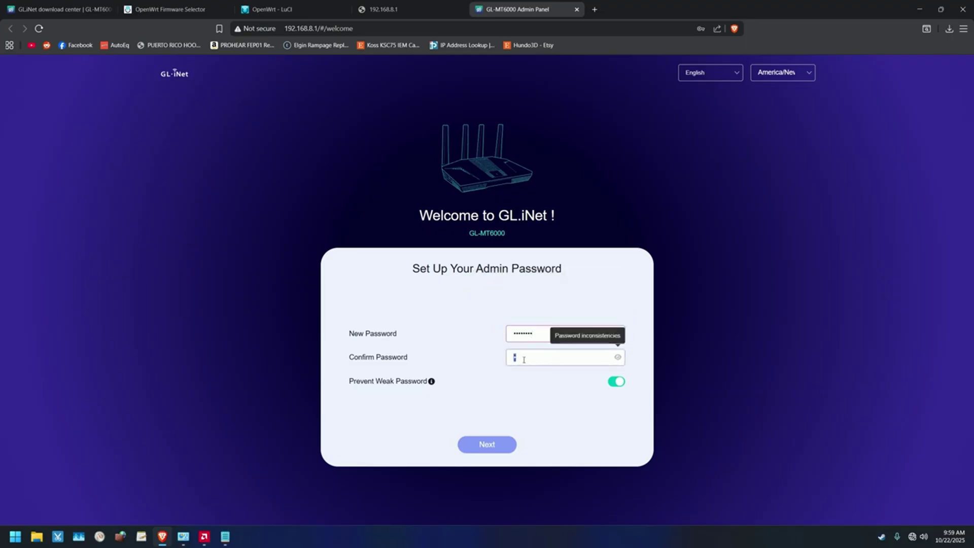
pyautogui.write('aaaaaaaa')
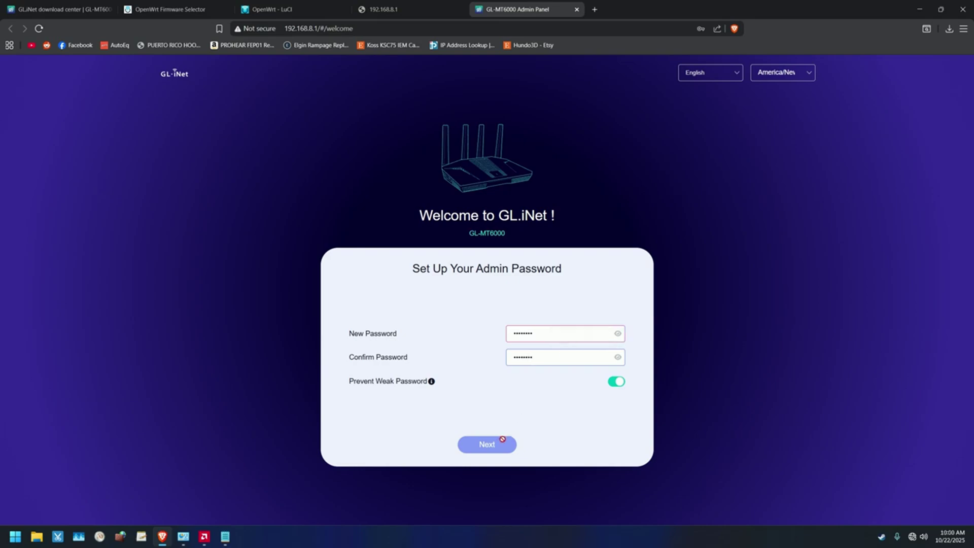
pyautogui.click(616, 384)
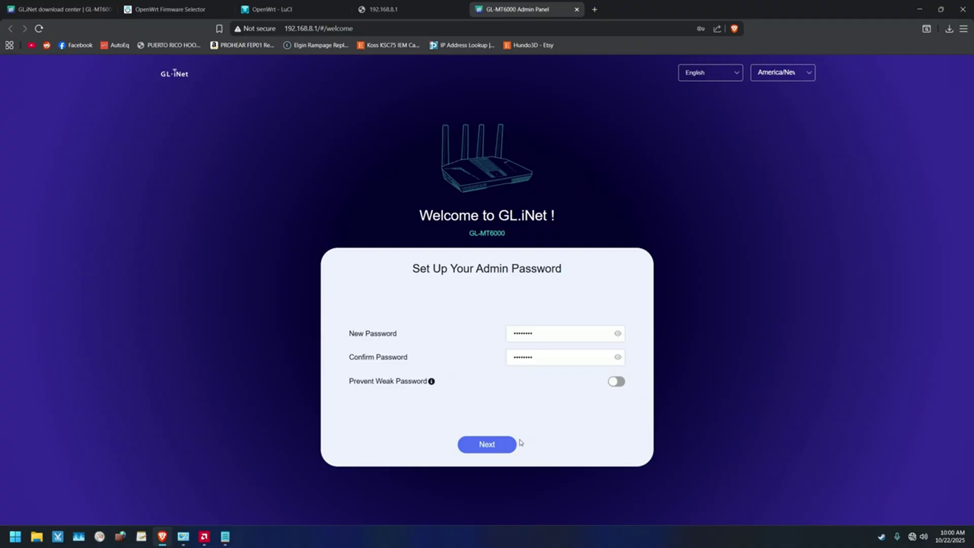
pyautogui.click(488, 446)
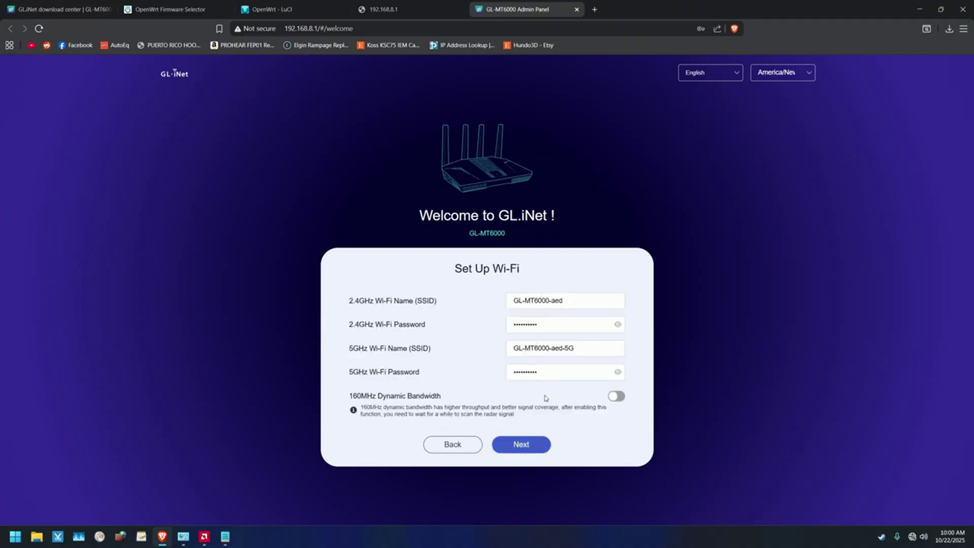
# Accept the default Wi-Fi settings, then postpone the V4.8.3 upgrade, save the browser's offered credentials and exit the network guide
pyautogui.click(522, 445)
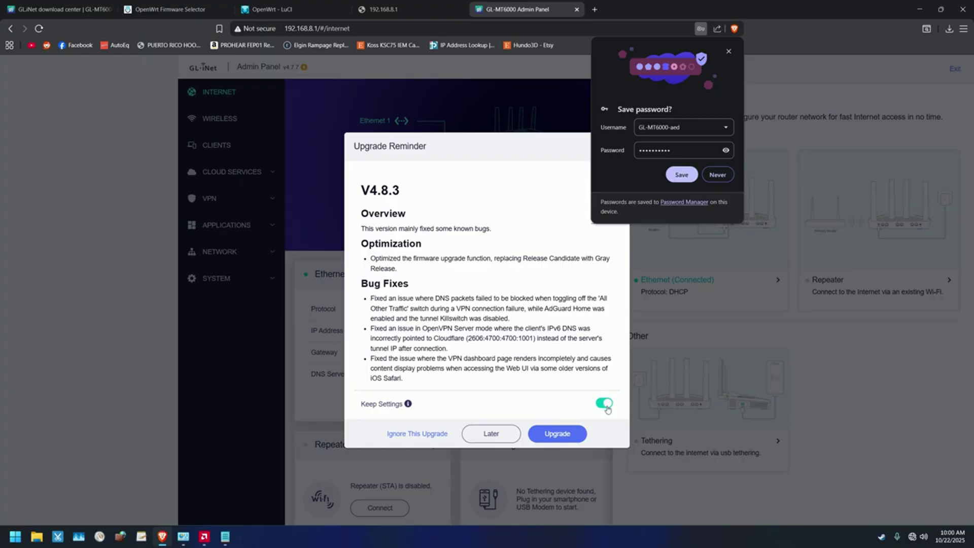
pyautogui.click(608, 409)
pyautogui.click(489, 434)
pyautogui.click(691, 176)
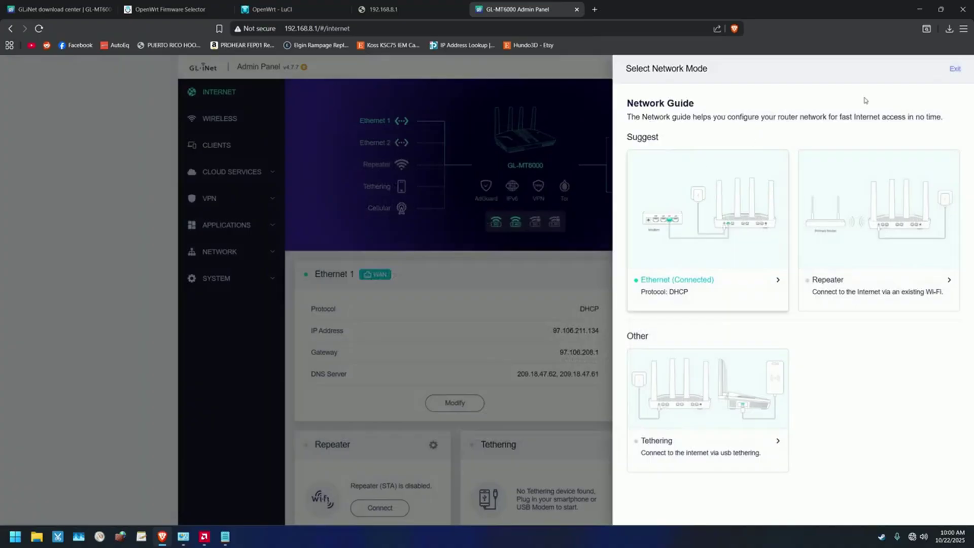
pyautogui.click(954, 70)
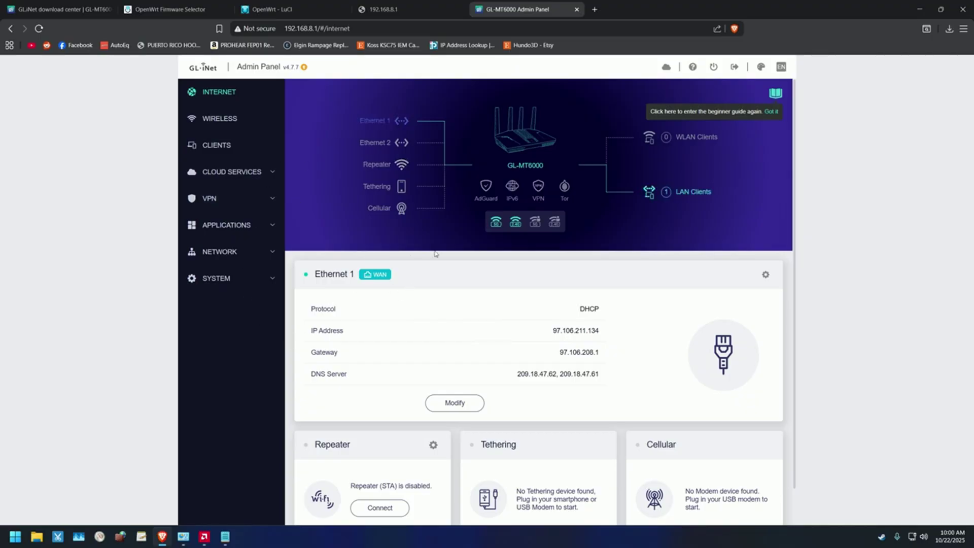
# Look over the router's Internet overview and open the system's firmware upgrade page
pyautogui.scroll(-2, 387, 289)
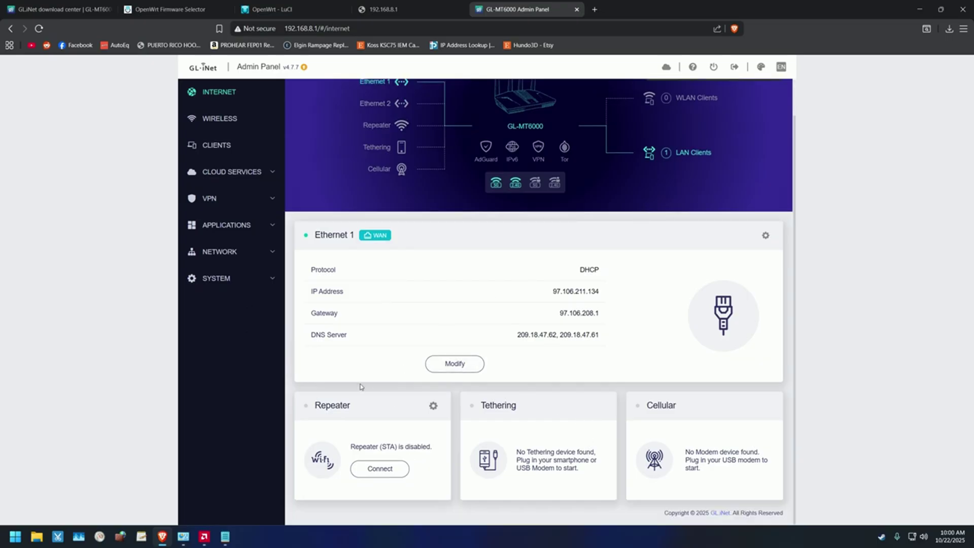
pyautogui.click(250, 286)
pyautogui.click(209, 322)
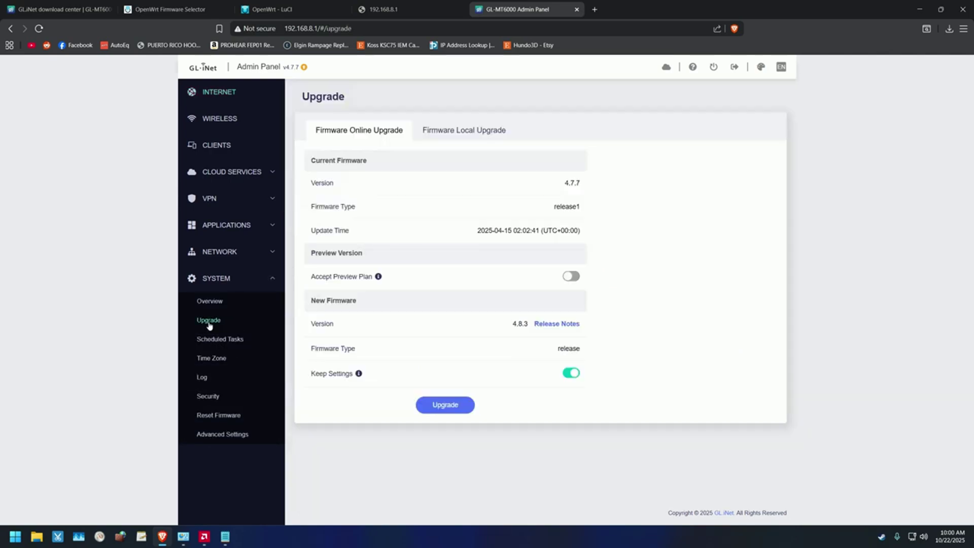
# Close the leftover OpenWrt LuCI flashing tab and the extra 192.168.8.1 tab
pyautogui.click(285, 9)
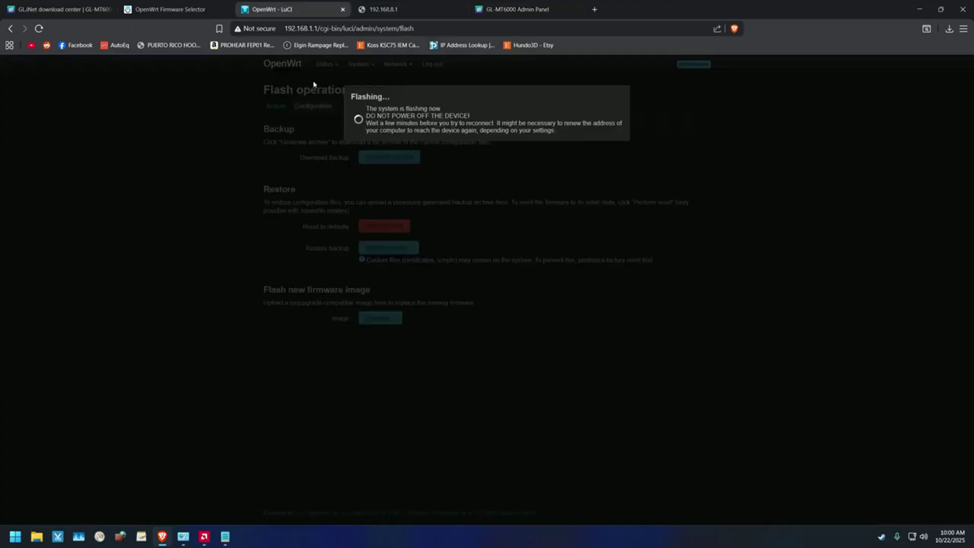
pyautogui.click(342, 9)
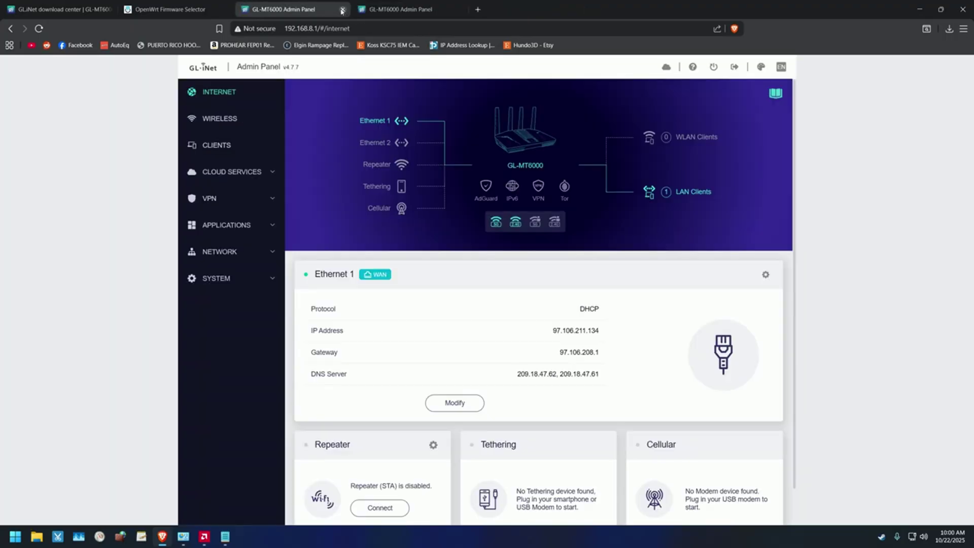
pyautogui.click(342, 9)
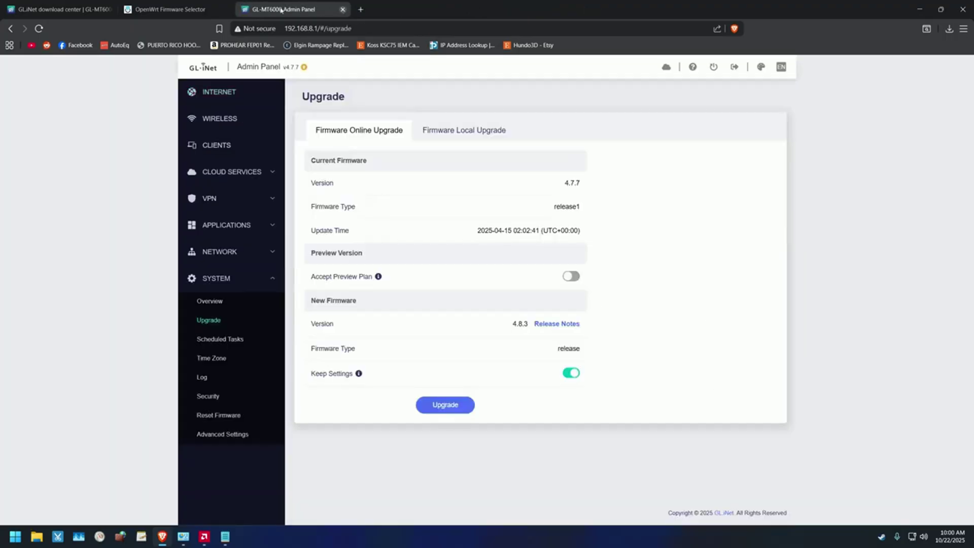
# Download the Sysupgrade image of OpenWrt 24.10.4 for the GL.iNet GL-MT6000 from the OpenWrt Firmware Selector
pyautogui.click(168, 9)
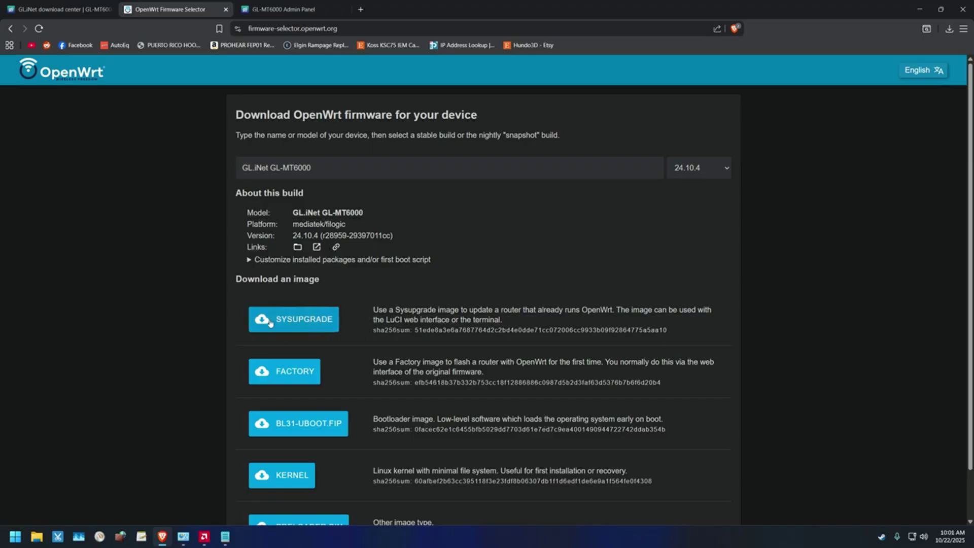
pyautogui.scroll(-2, 228, 333)
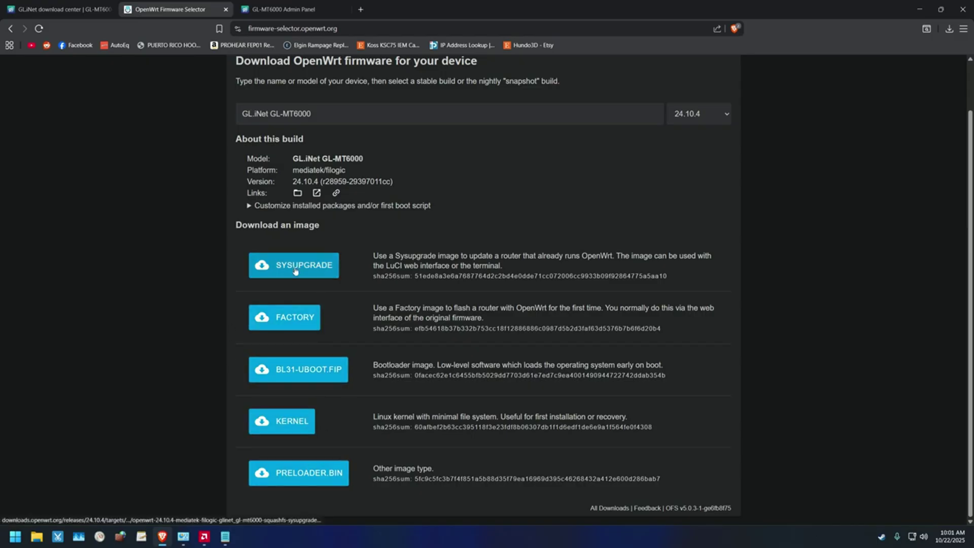
pyautogui.click(313, 263)
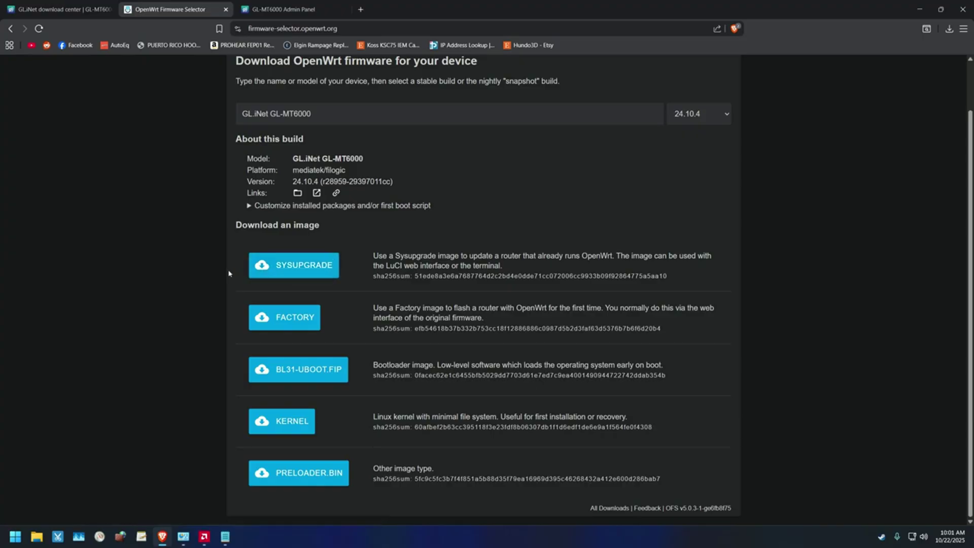
pyautogui.click(280, 264)
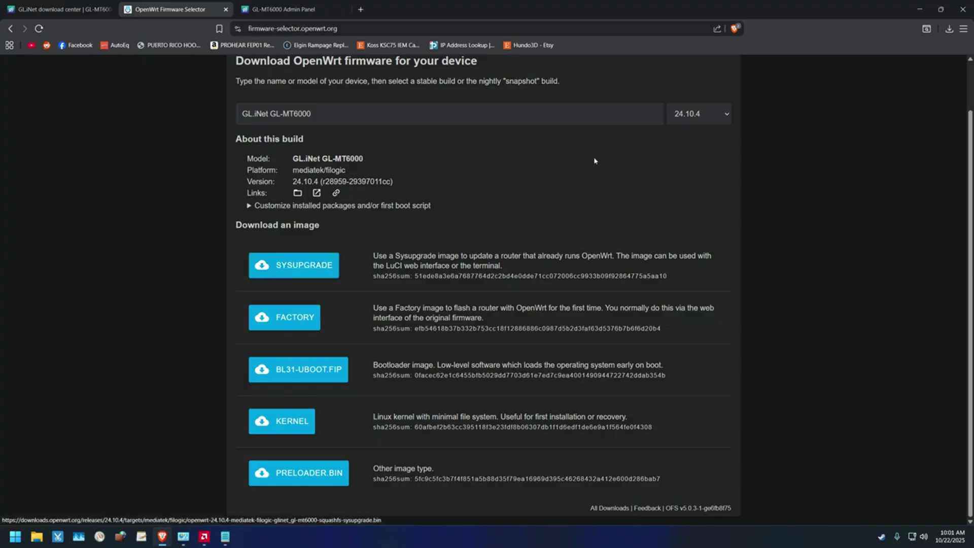
# Locate the OpenWrt 24.10.4 sysupgrade .bin file on the desktop and return to the browser
pyautogui.click(919, 9)
pyautogui.click(340, 71)
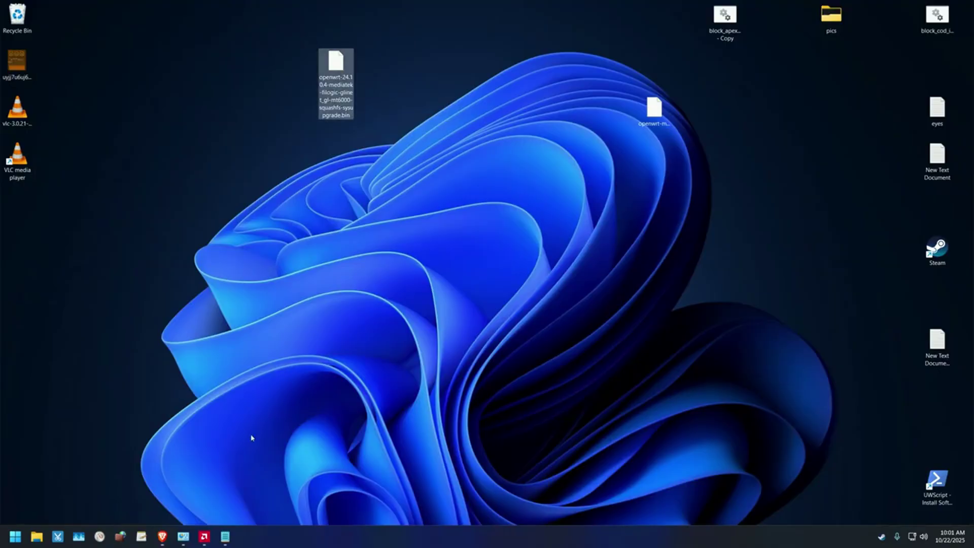
pyautogui.click(163, 536)
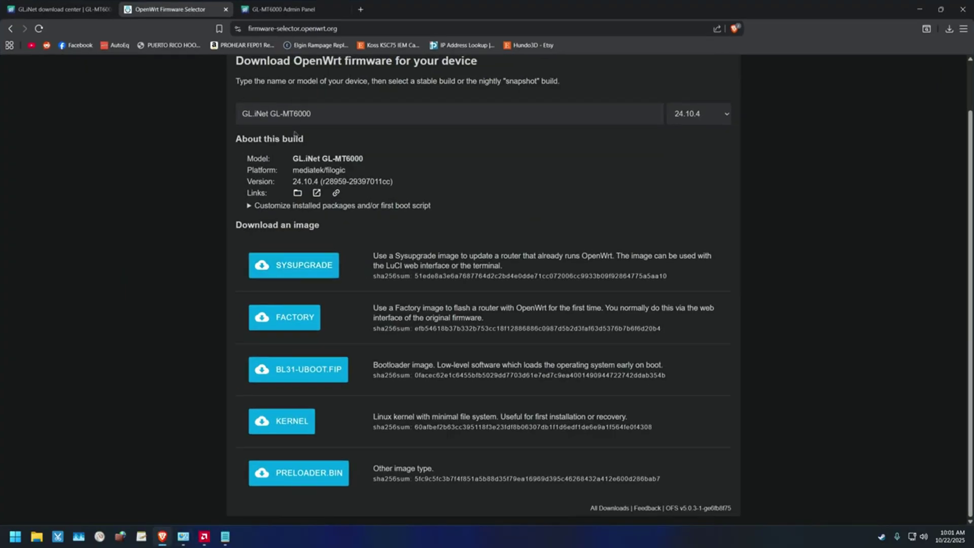
# Upload openwrt-24.10.4-mediatek-filogic-glinet_gl-mt6000-squashfs-sysupgrade.bin as a local firmware upgrade and install it with Keep Settings off
pyautogui.click(254, 9)
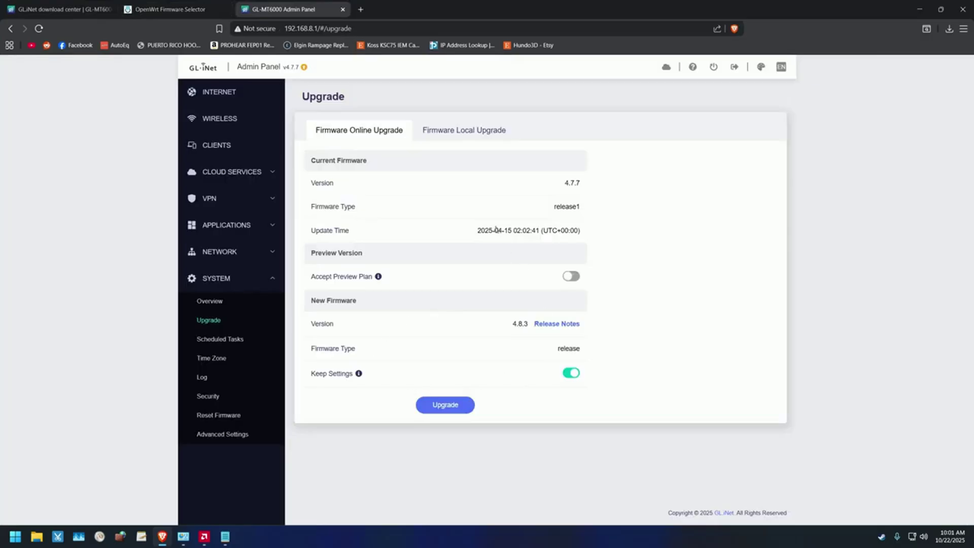
pyautogui.click(457, 131)
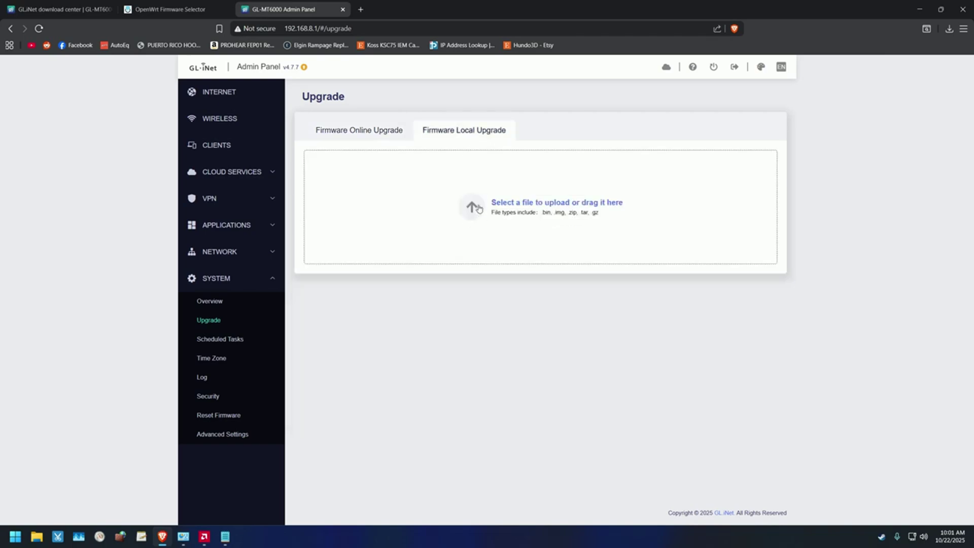
pyautogui.click(473, 206)
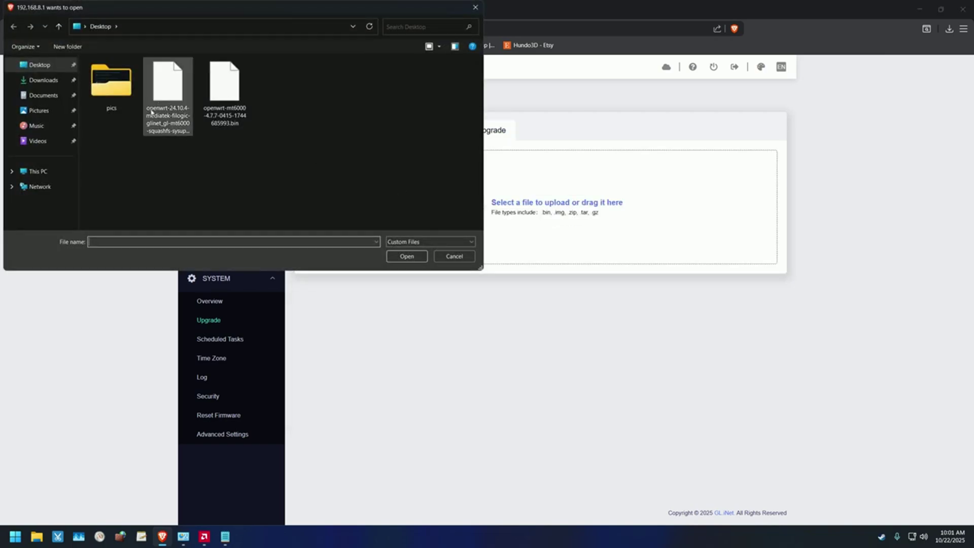
pyautogui.doubleClick(167, 100)
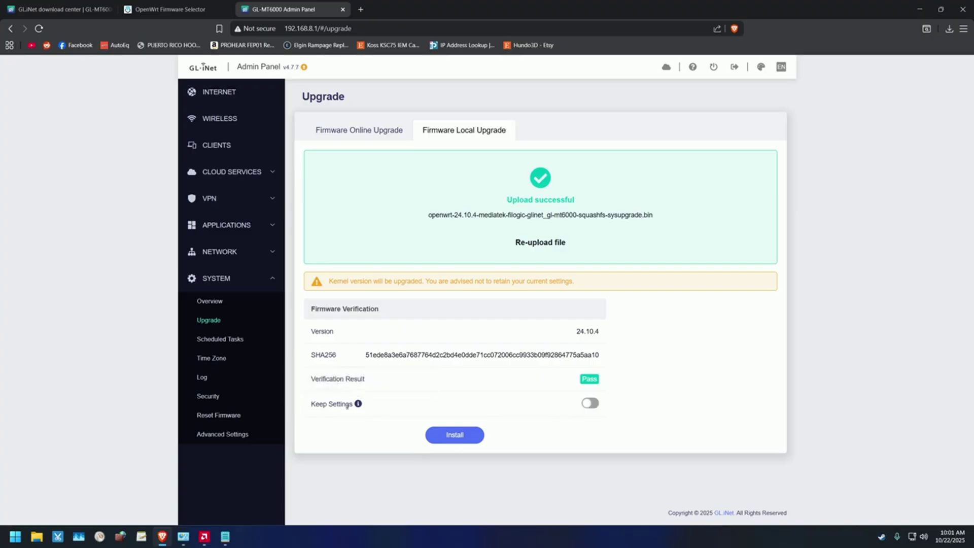
pyautogui.click(460, 439)
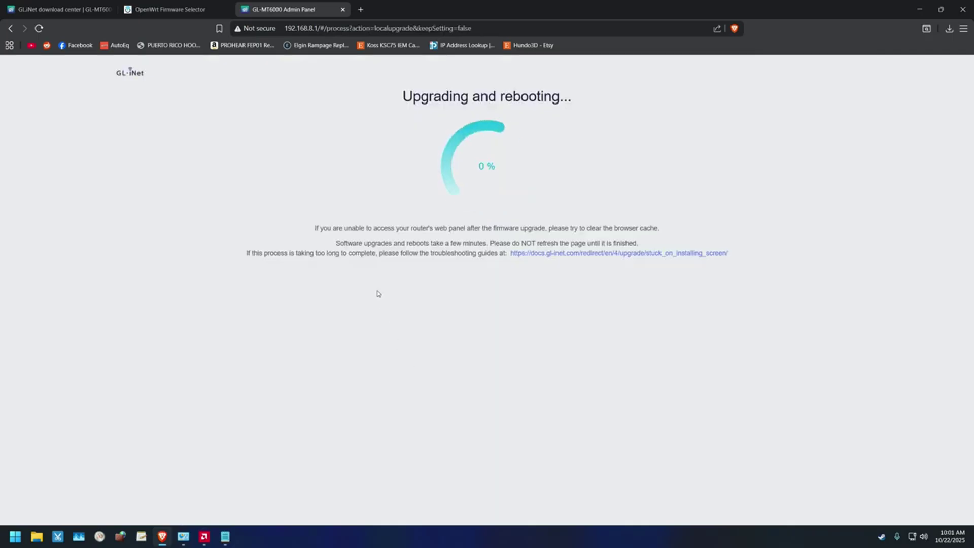
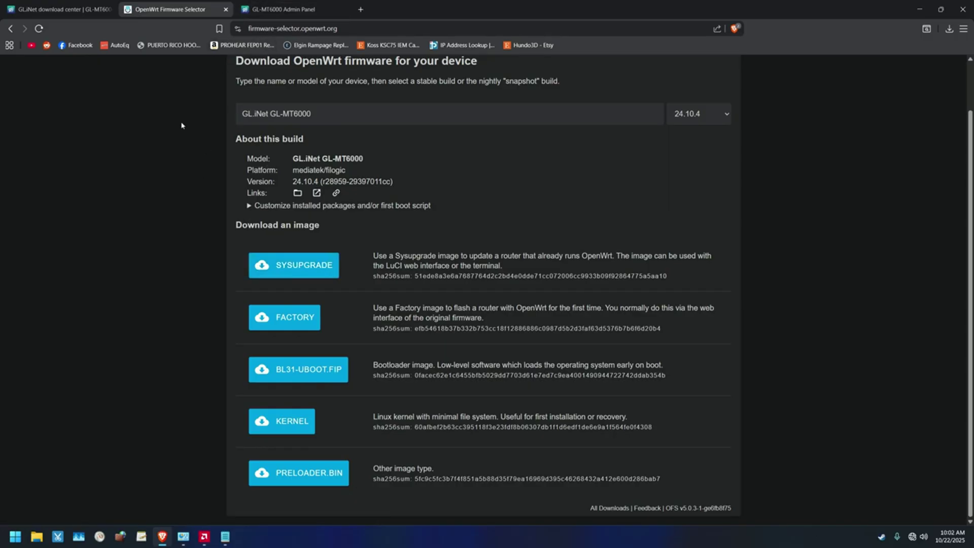
# Check the router's upgrade progress and look through the Documents folder in File Explorer, closing it when done
pyautogui.click(273, 10)
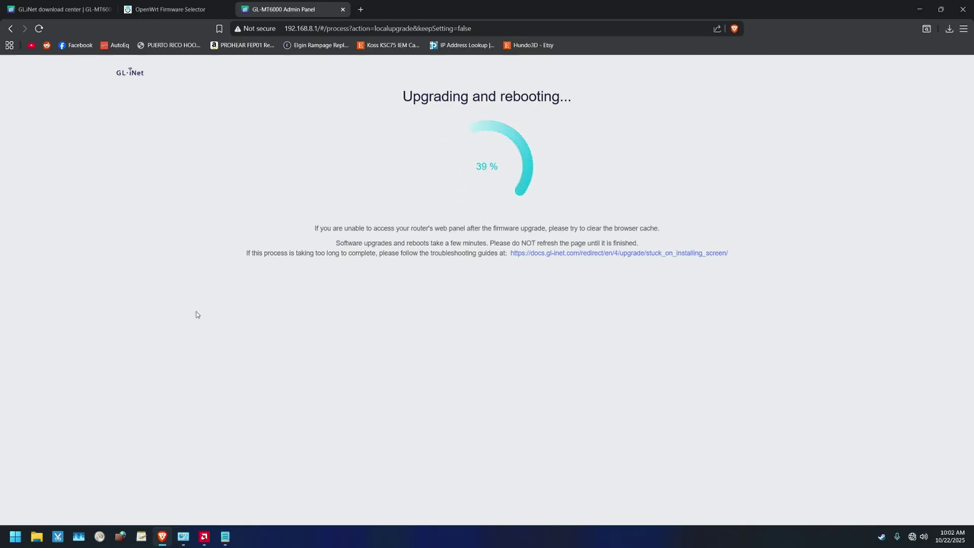
pyautogui.click(36, 536)
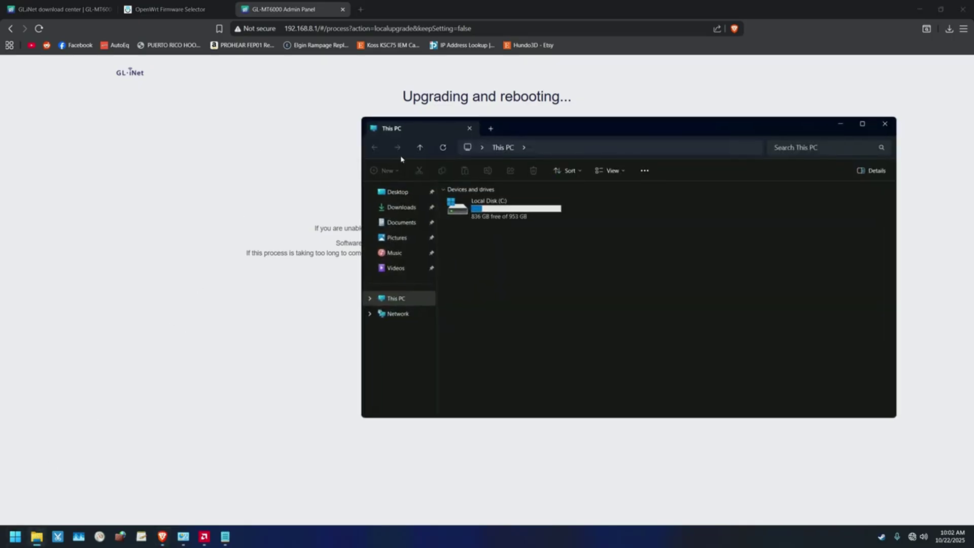
pyautogui.moveTo(609, 174); pyautogui.dragTo(462, 209)
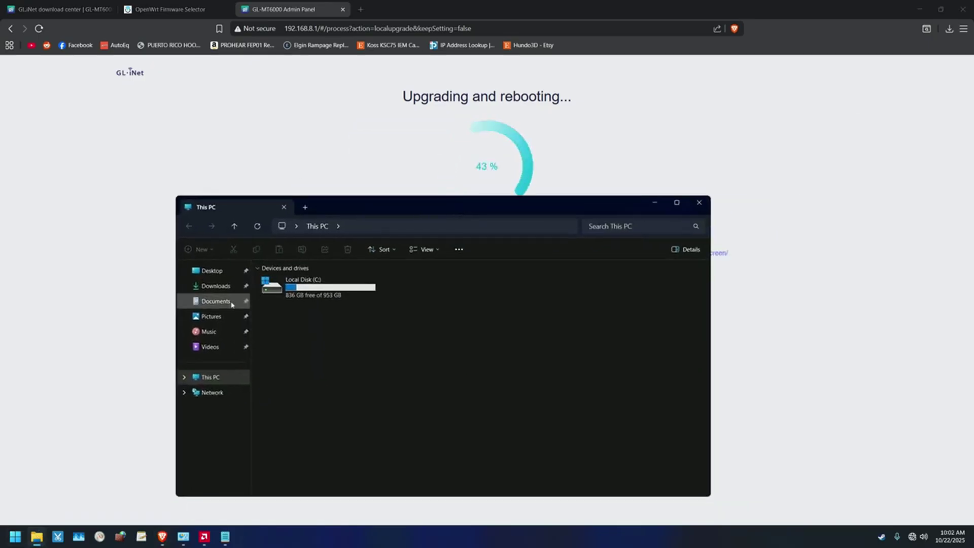
pyautogui.click(215, 302)
pyautogui.scroll(-1, 314, 391)
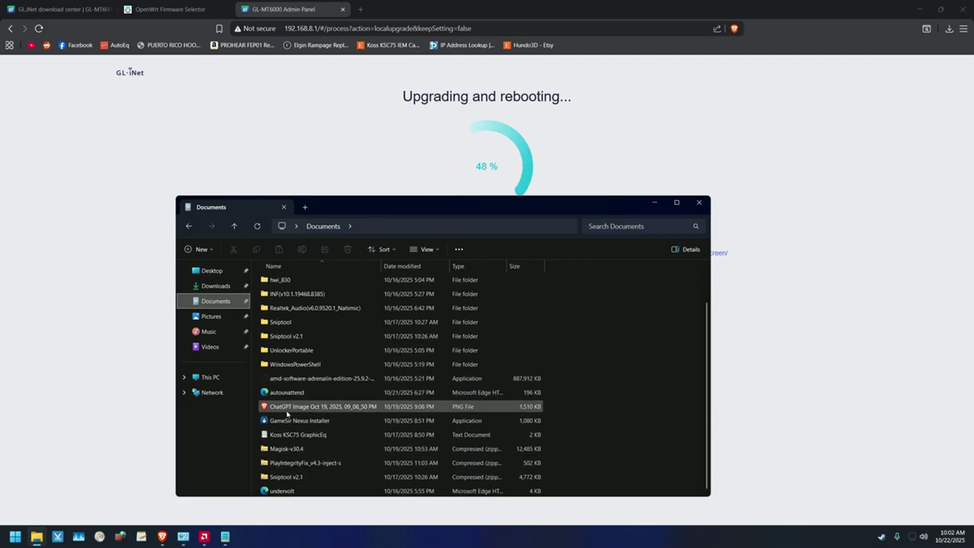
pyautogui.scroll(1, 287, 414)
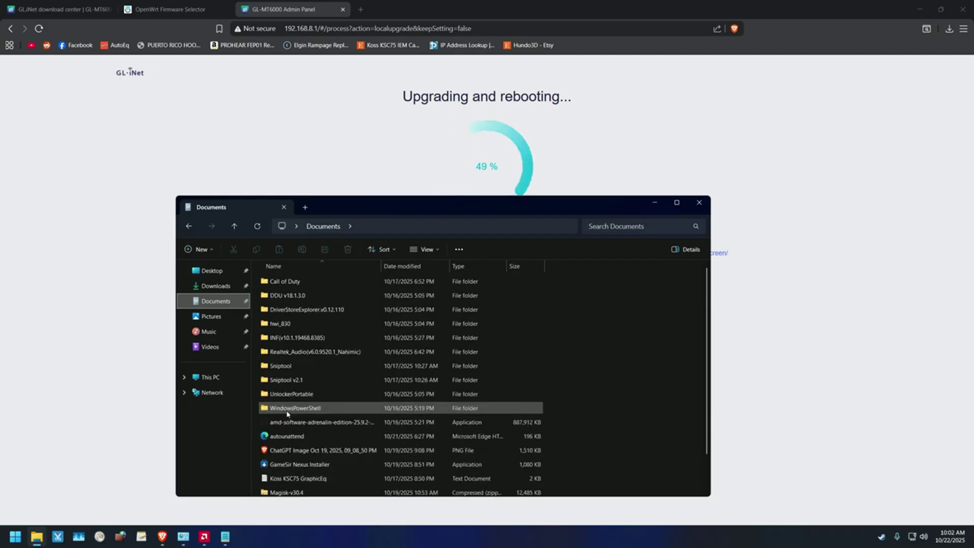
pyautogui.scroll(-1, 312, 386)
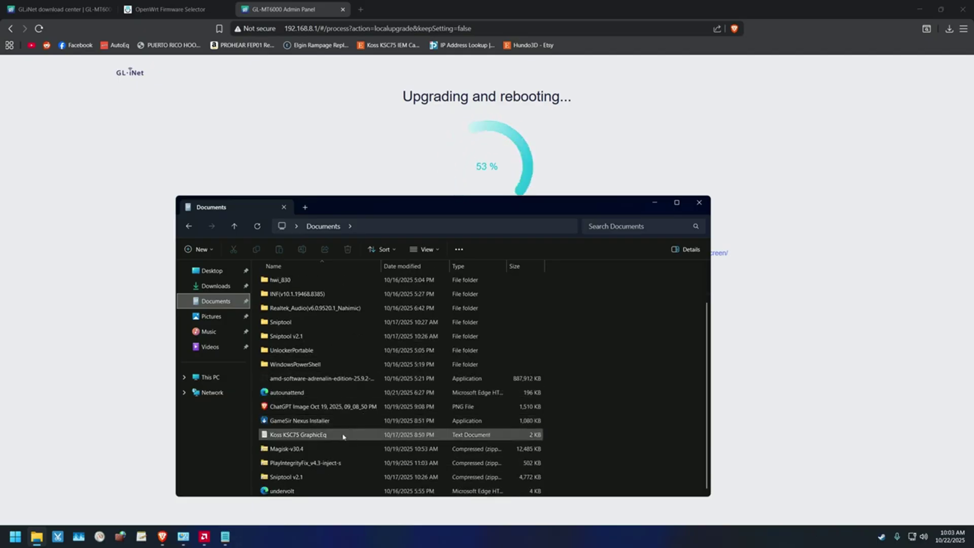
pyautogui.click(699, 202)
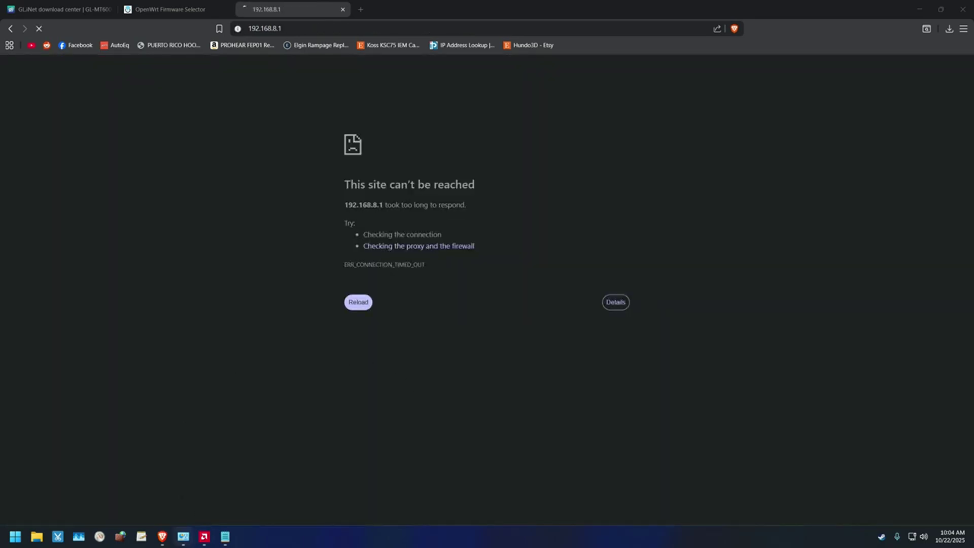
# Copy the address 192.168.1.1 from the Notepad text document and minimize its window
pyautogui.click(225, 536)
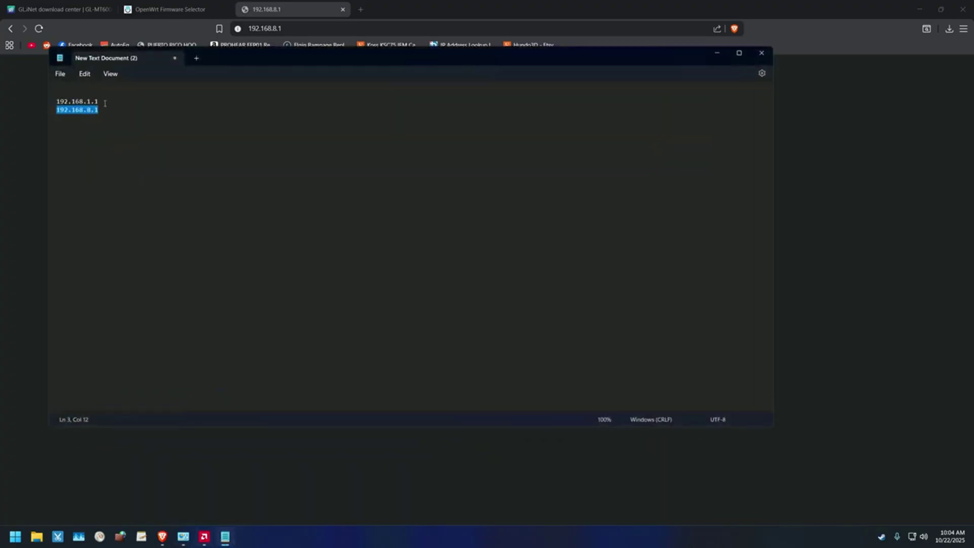
pyautogui.click(80, 101)
pyautogui.tripleClick(78, 105)
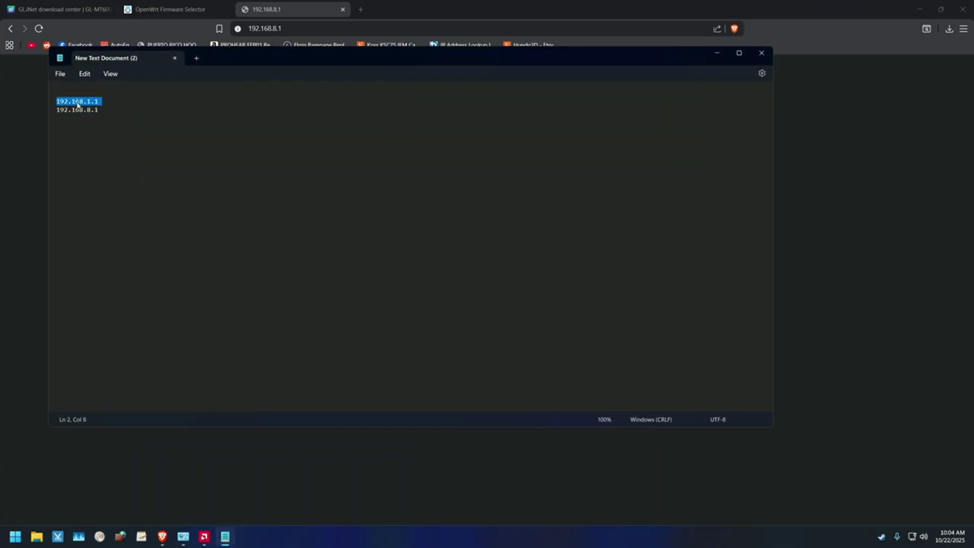
pyautogui.rightClick(78, 105)
pyautogui.click(105, 160)
pyautogui.click(717, 52)
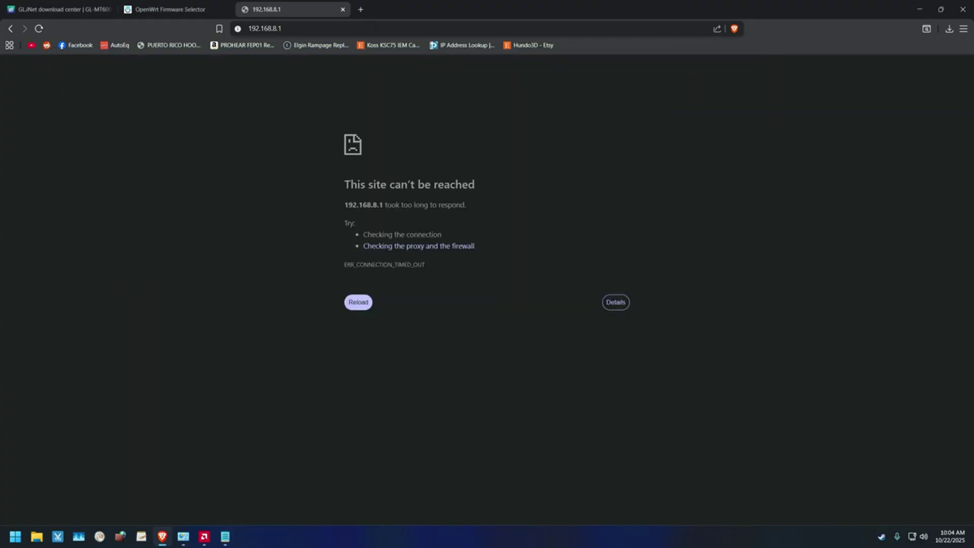
# Load the copied address 192.168.1.1 in a new browser tab
pyautogui.click(361, 9)
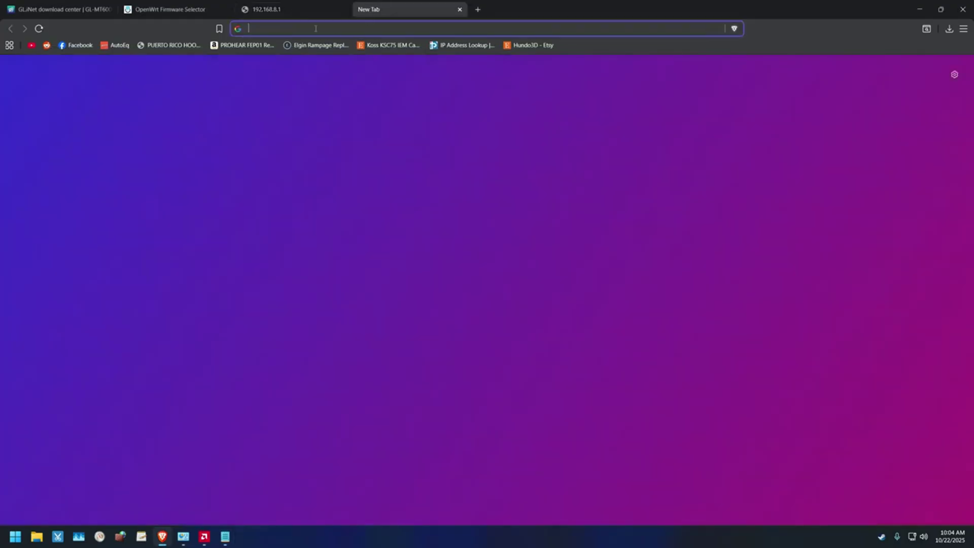
pyautogui.click(306, 9)
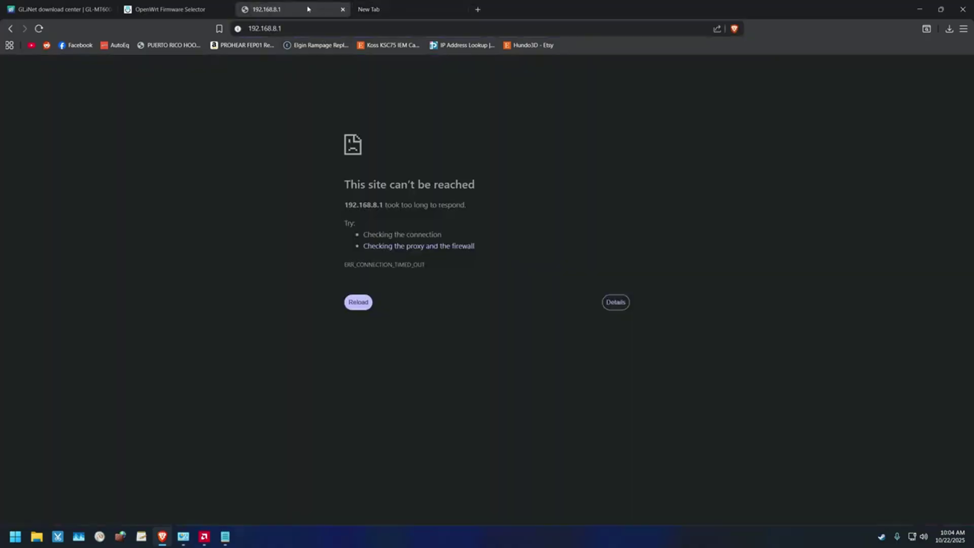
pyautogui.click(382, 8)
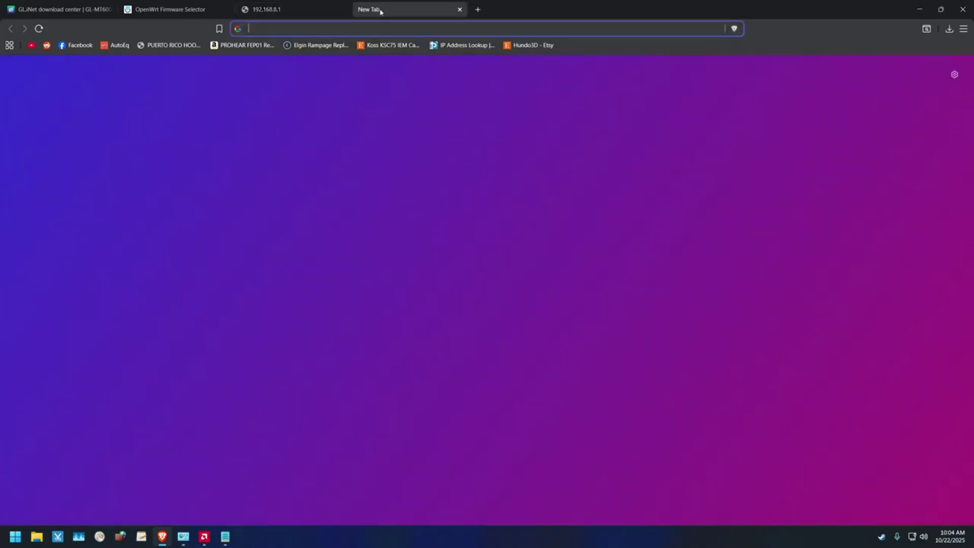
pyautogui.rightClick(274, 29)
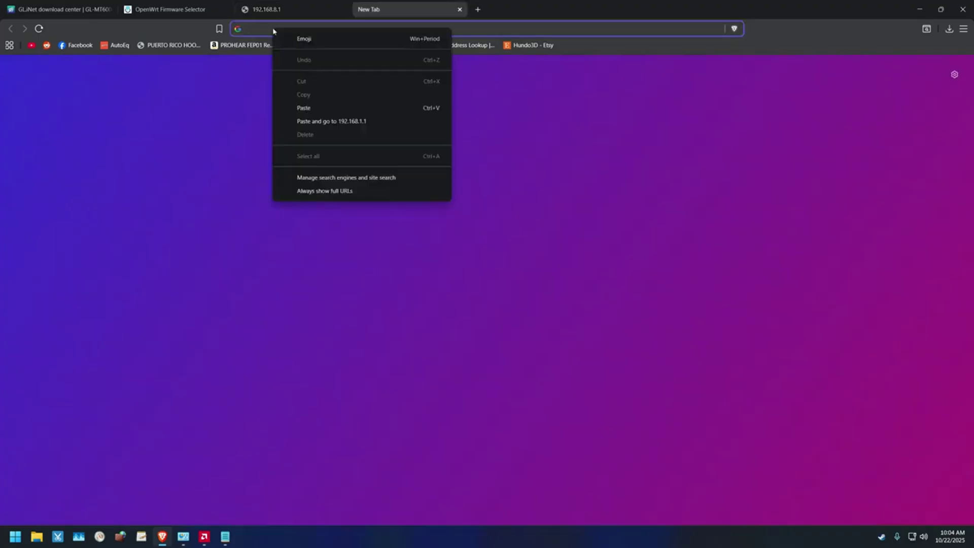
pyautogui.click(282, 103)
pyautogui.press('Return')
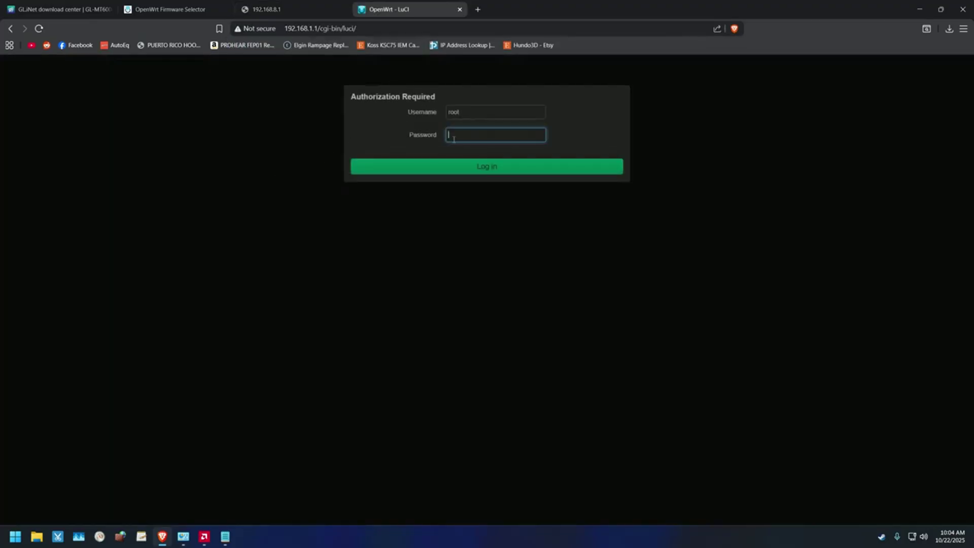
# Log in to LuCI as root with a blank password and close the old 192.168.8.1 tab
pyautogui.press('Return')
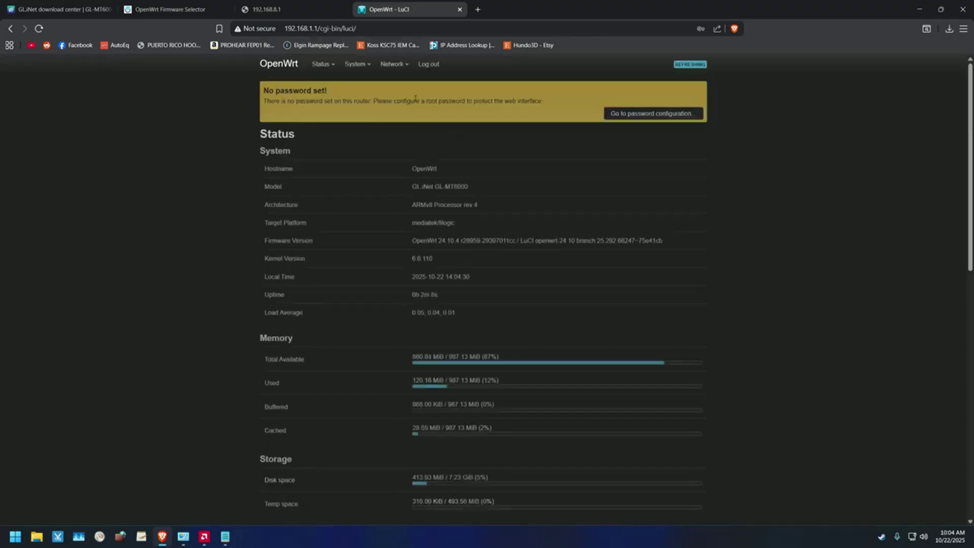
pyautogui.click(336, 14)
pyautogui.click(343, 10)
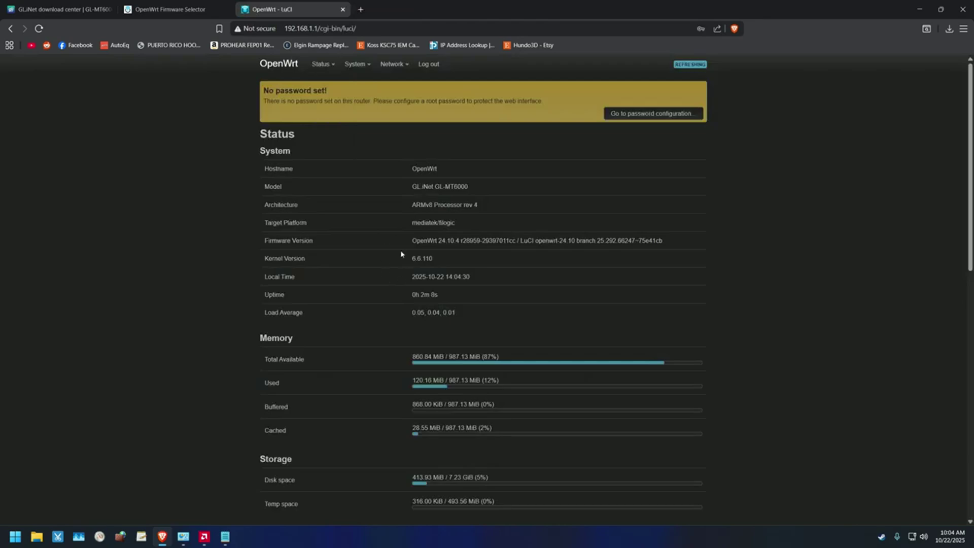
# Review the router's status page, covering memory, storage, port status, network, DHCP leases and wireless sections
pyautogui.scroll(-3, 399, 258)
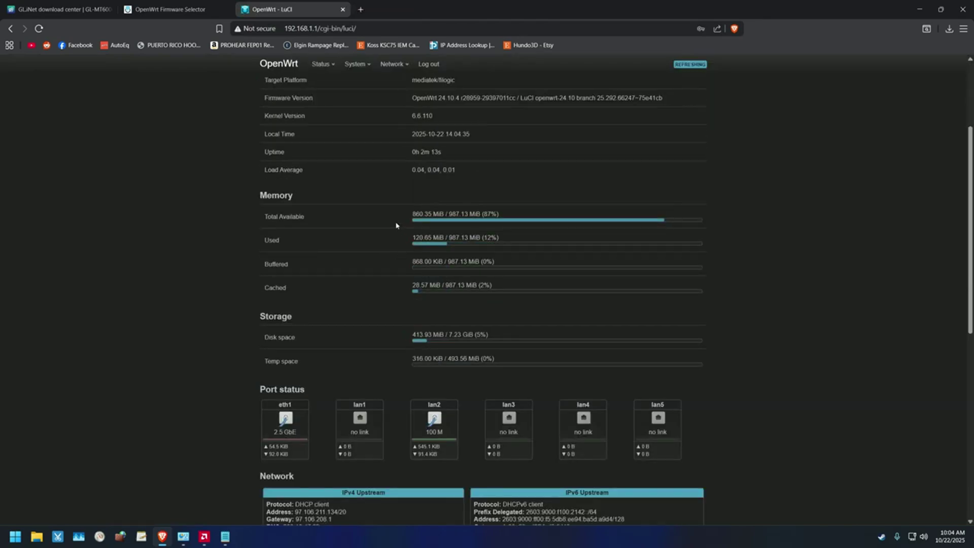
pyautogui.scroll(-6, 399, 258)
pyautogui.scroll(-2, 482, 327)
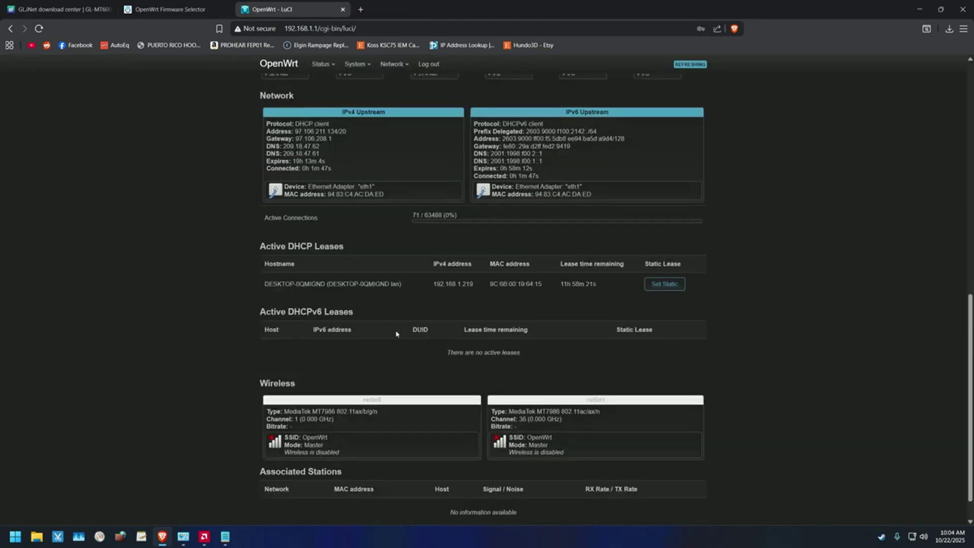
pyautogui.scroll(-1, 419, 367)
pyautogui.scroll(1, 343, 373)
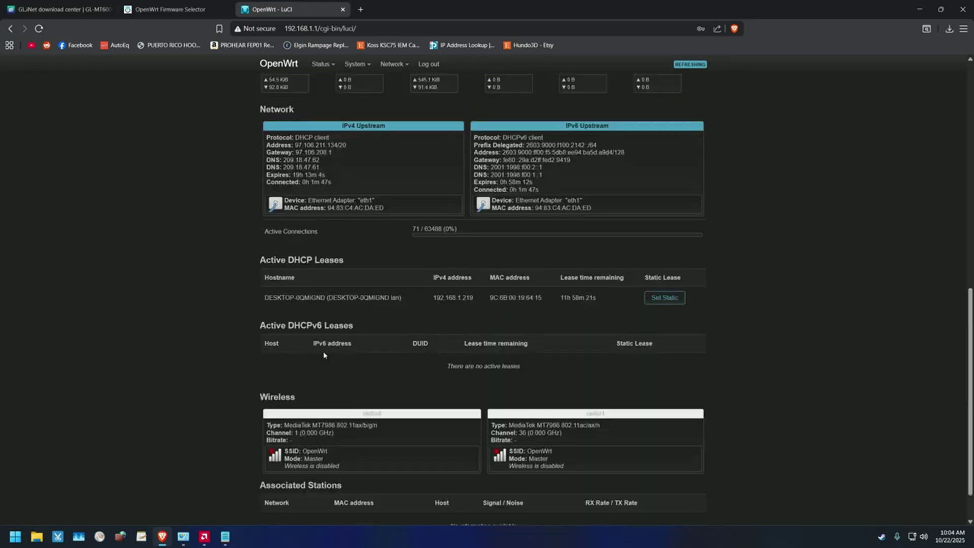
pyautogui.scroll(-1, 325, 401)
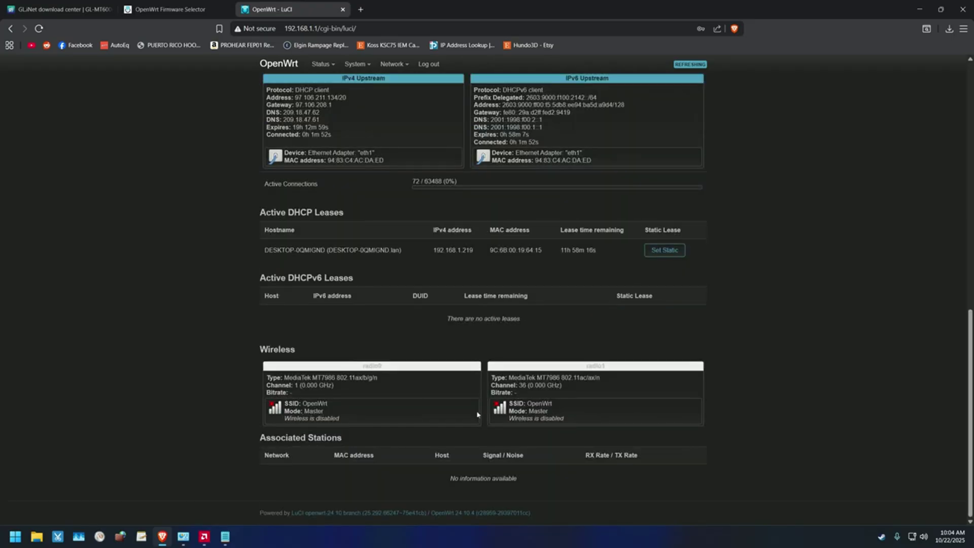
pyautogui.scroll(10, 457, 370)
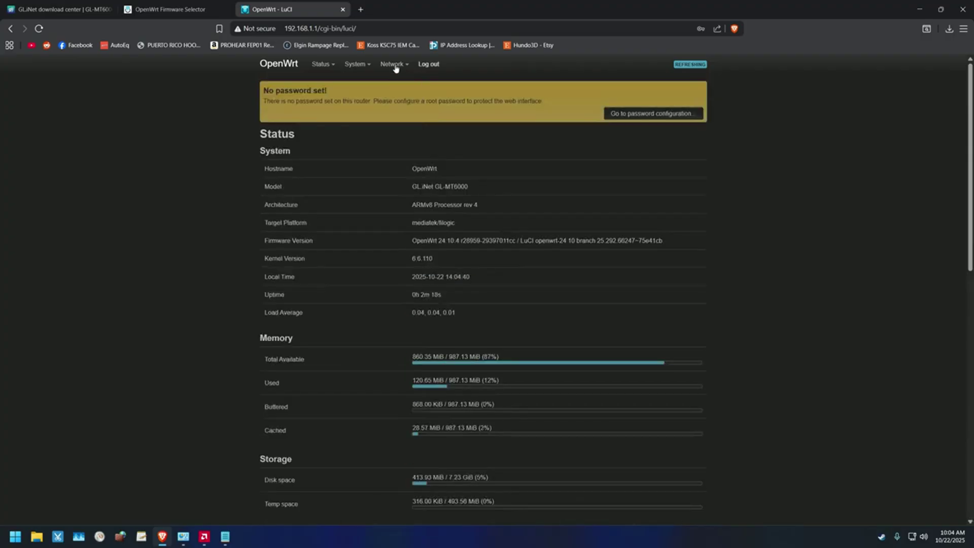
# Check the radios on the Wireless Overview page and return to the status overview
pyautogui.moveTo(394, 64)
pyautogui.click(394, 97)
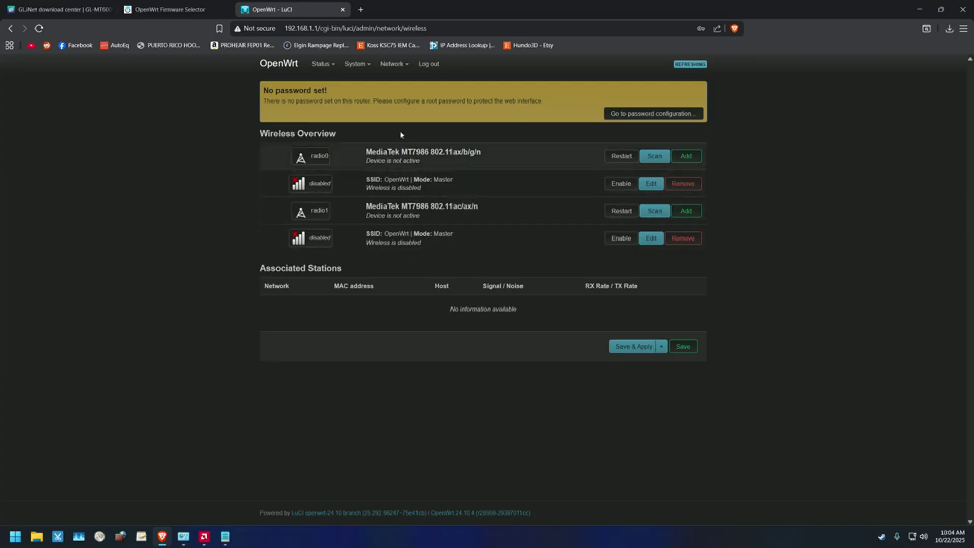
pyautogui.moveTo(375, 64)
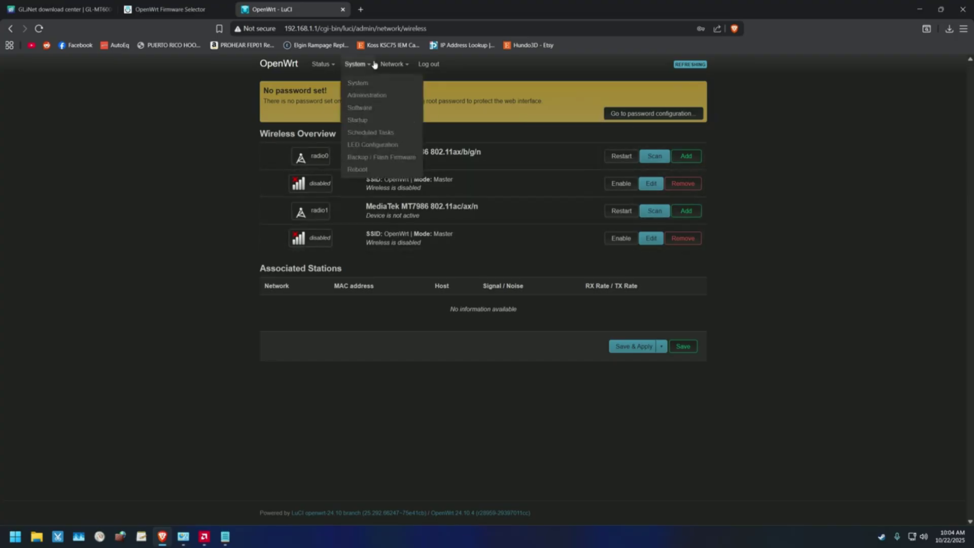
pyautogui.moveTo(323, 64)
pyautogui.click(328, 83)
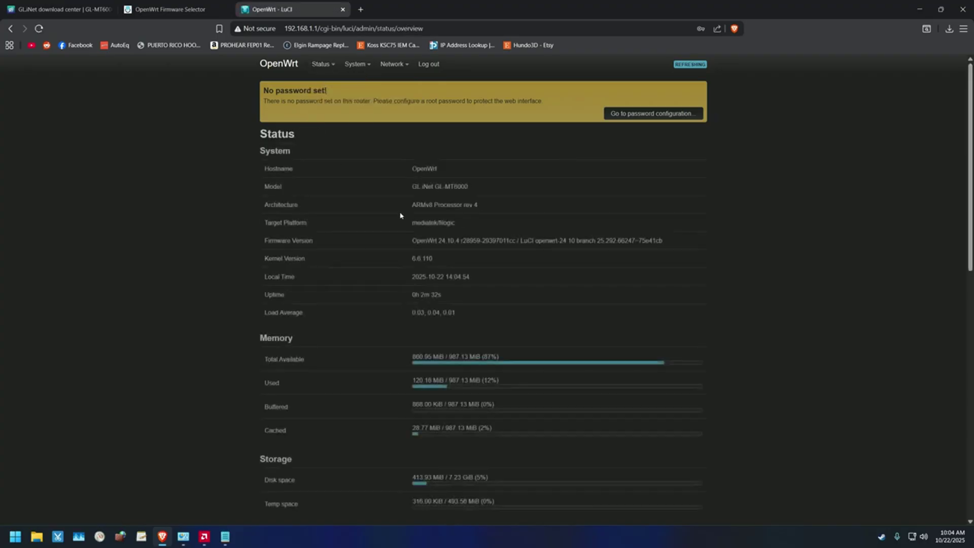